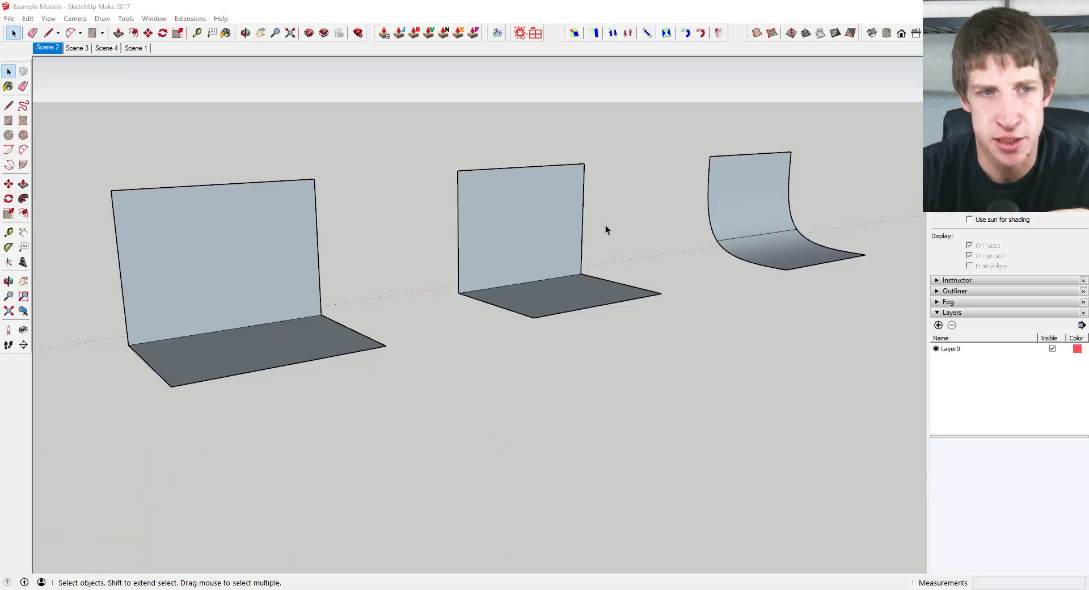
{"action": "key", "text": "o"}
{"action": "left_click_drag", "start_coordinate": [540, 253], "coordinate": [538, 251]}
{"action": "key", "text": "space"}
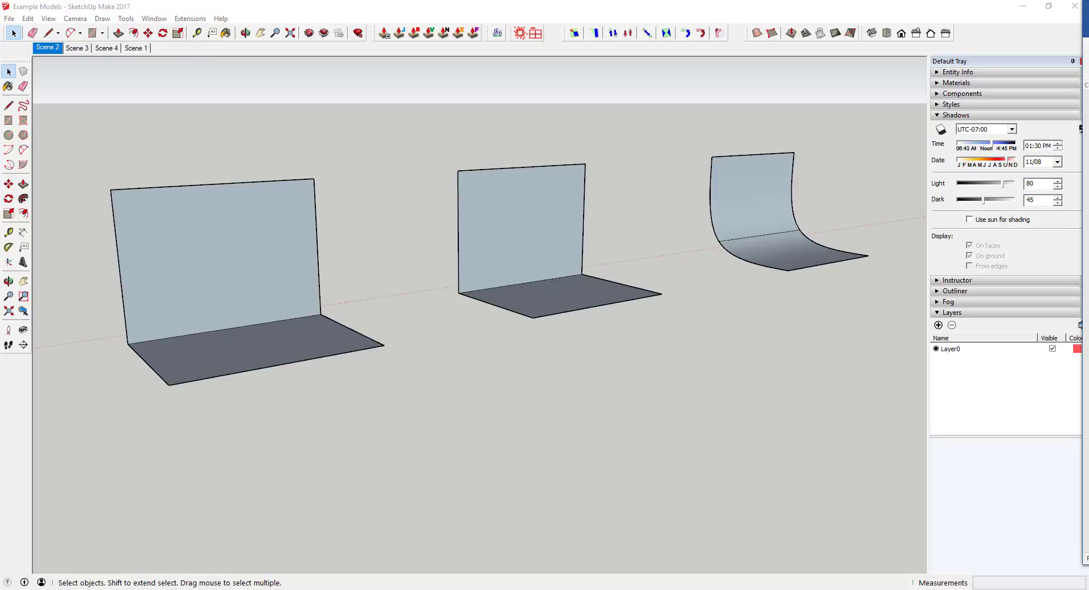
Step: Turn on SUbD subdivision for the middle L-shaped group and raise its number of subdivisions
{"action": "left_click", "coordinate": [526, 274]}
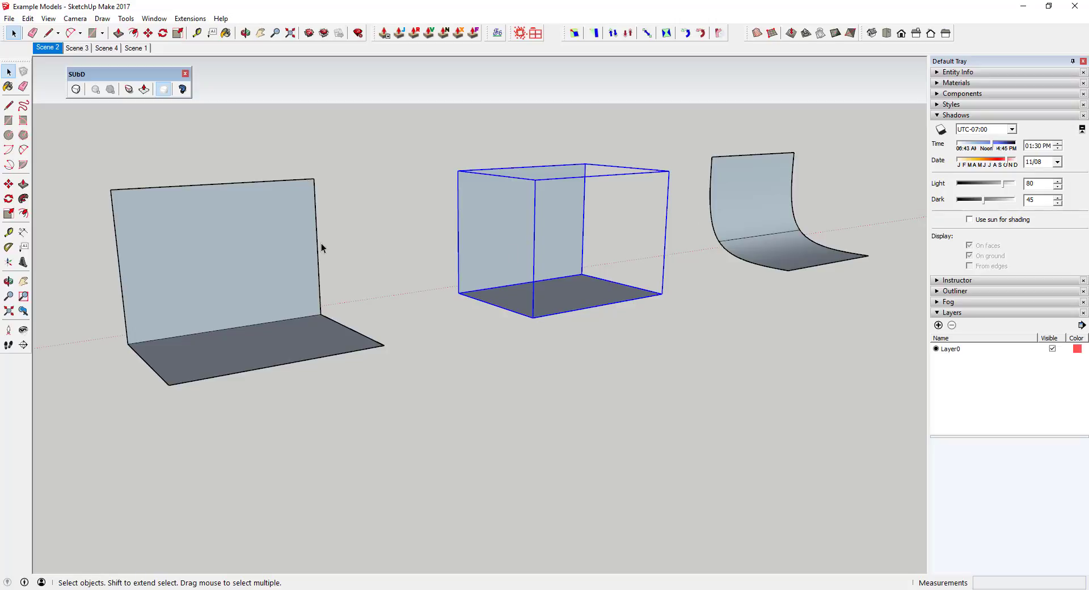
{"action": "scroll", "coordinate": [372, 239], "scroll_direction": "up", "scroll_amount": 1}
{"action": "mouse_move", "coordinate": [544, 243]}
{"action": "middle_mouse_down"}
{"action": "mouse_move", "coordinate": [549, 253]}
{"action": "mouse_move", "coordinate": [471, 279]}
{"action": "middle_mouse_up"}
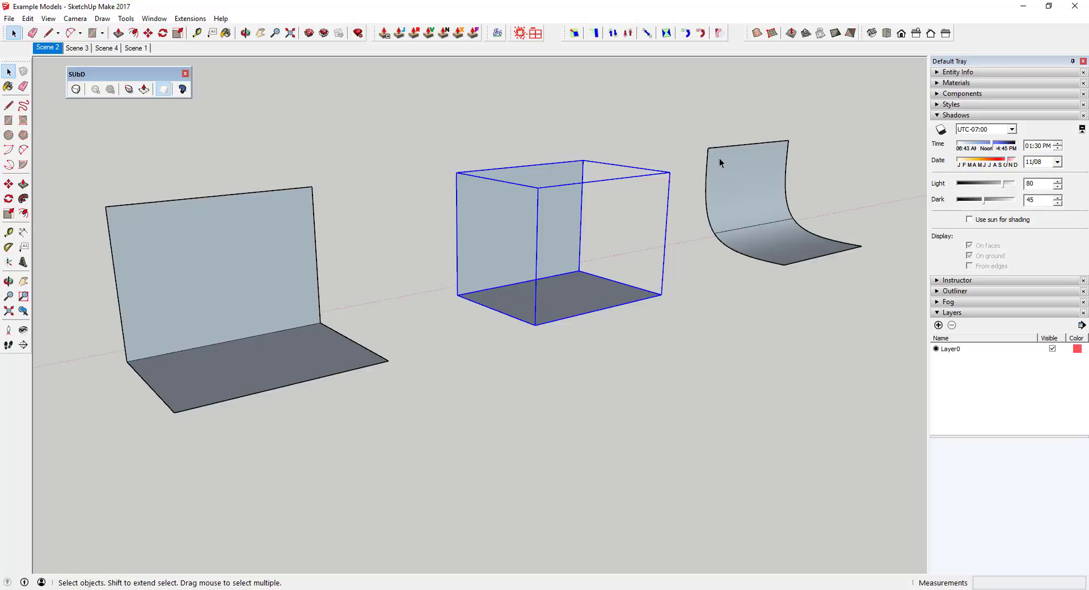
{"action": "middle_click_drag", "start_coordinate": [772, 236], "coordinate": [592, 239]}
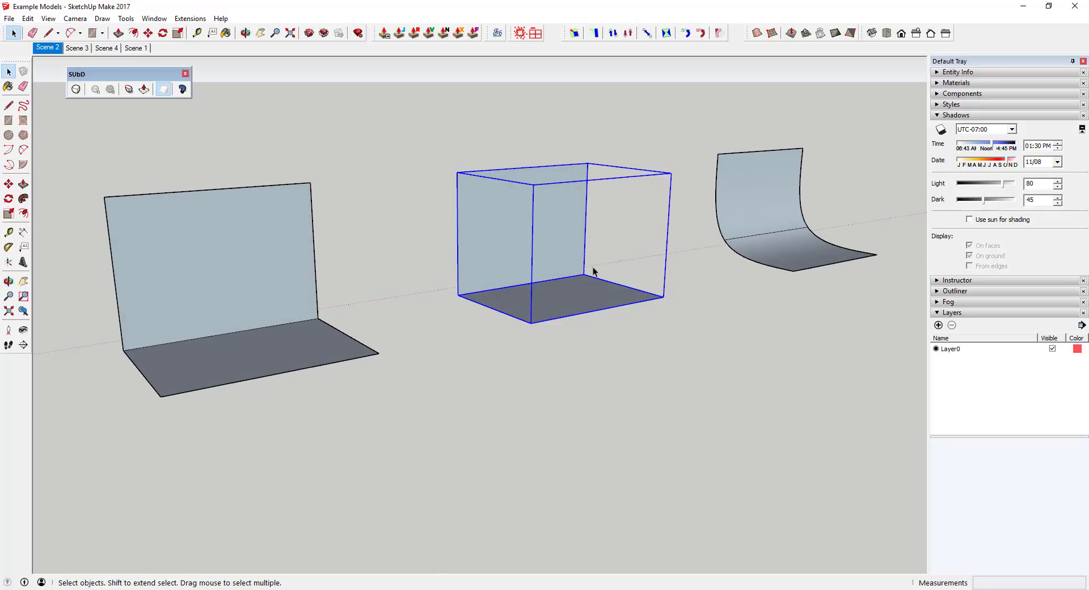
{"action": "left_click", "coordinate": [77, 90]}
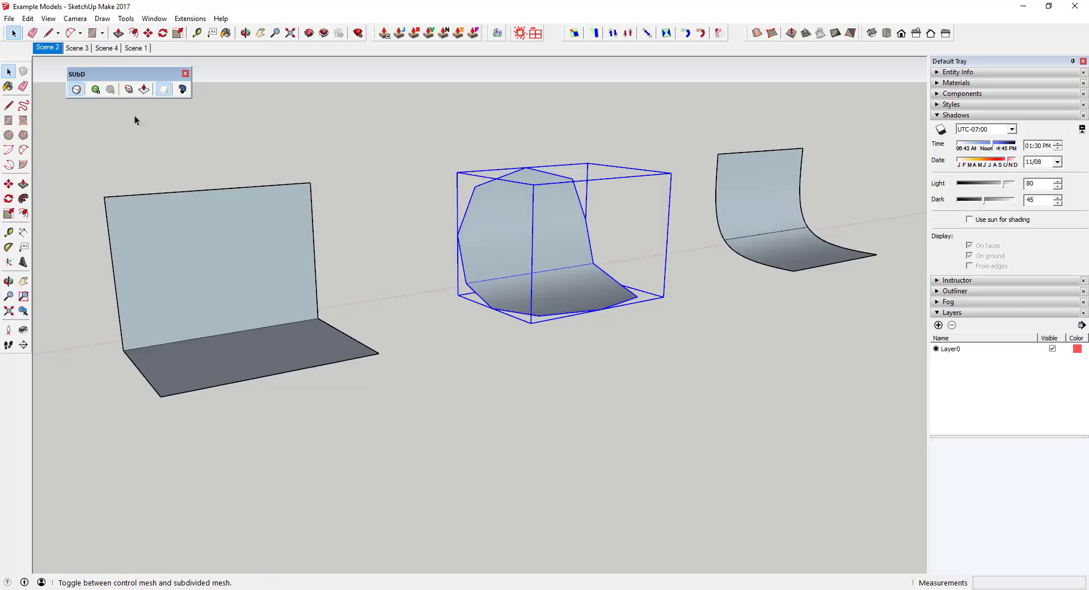
{"action": "left_click", "coordinate": [96, 91]}
{"action": "left_click", "coordinate": [96, 92]}
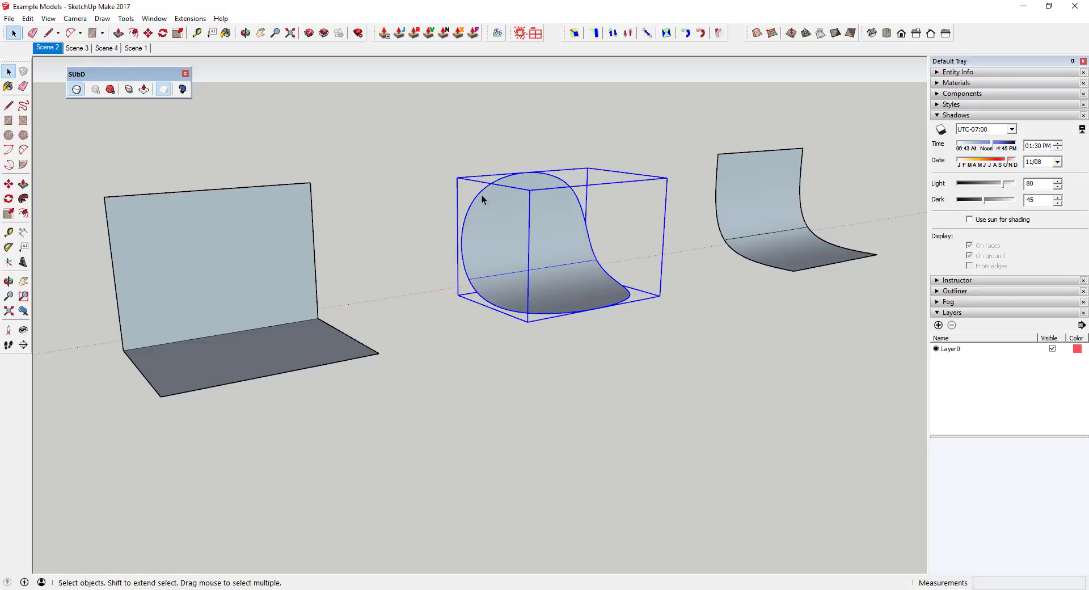
Step: Lower the middle group's number of subdivisions and switch it back to its control mesh
{"action": "scroll", "coordinate": [514, 189], "scroll_direction": "up", "scroll_amount": 4}
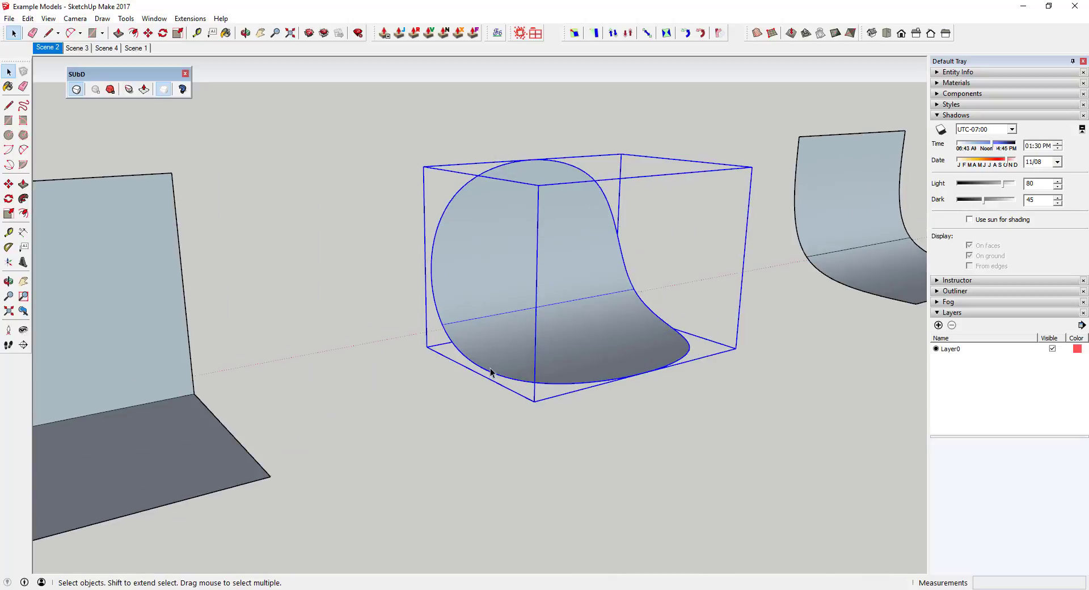
{"action": "scroll", "coordinate": [490, 369], "scroll_direction": "down", "scroll_amount": 2}
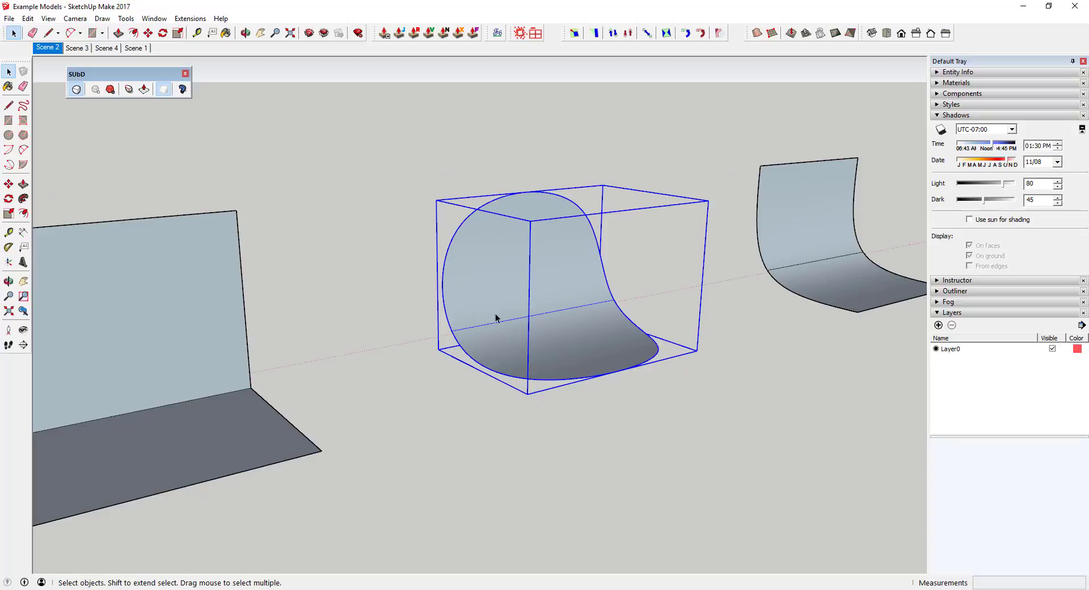
{"action": "scroll", "coordinate": [499, 296], "scroll_direction": "down", "scroll_amount": 1}
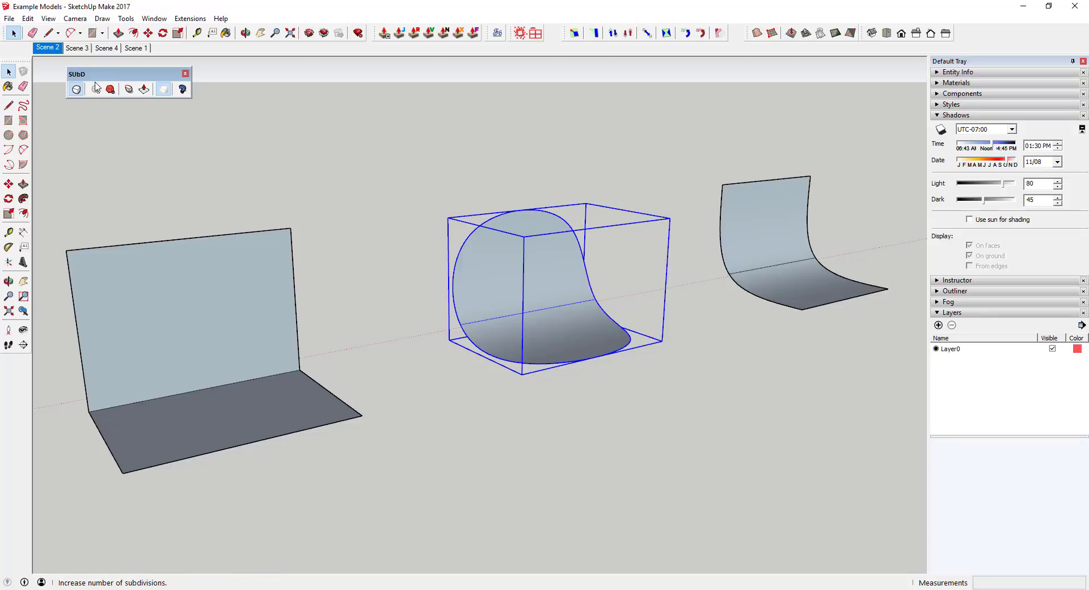
{"action": "left_click", "coordinate": [111, 90]}
{"action": "left_click", "coordinate": [111, 89]}
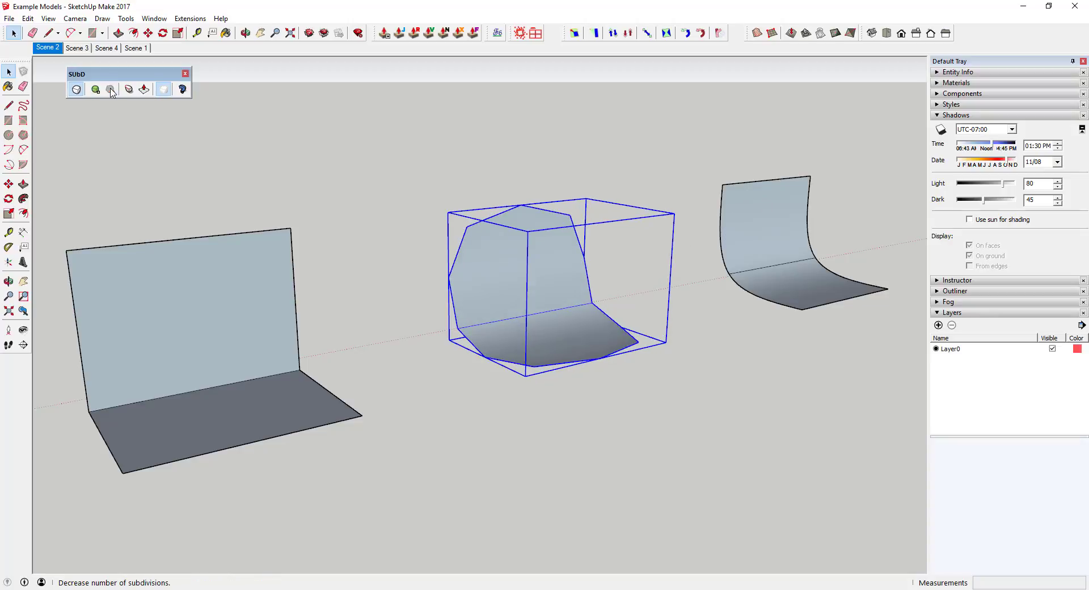
{"action": "left_click", "coordinate": [77, 89]}
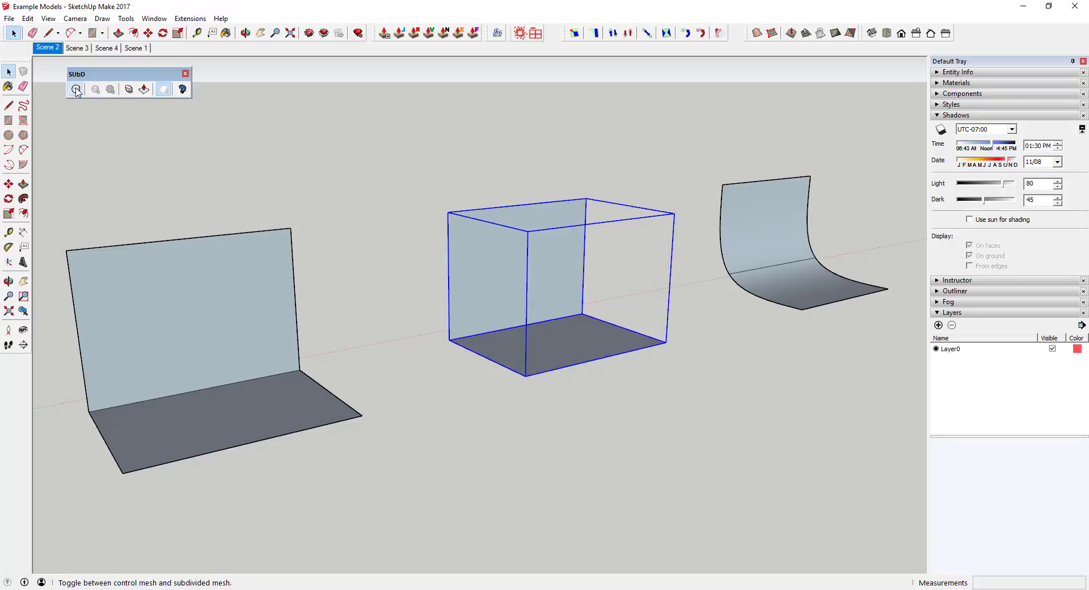
Step: Open the middle group for editing and set the crease sharpness of the upright face's top edge to 1.00
{"action": "double_click", "coordinate": [507, 273]}
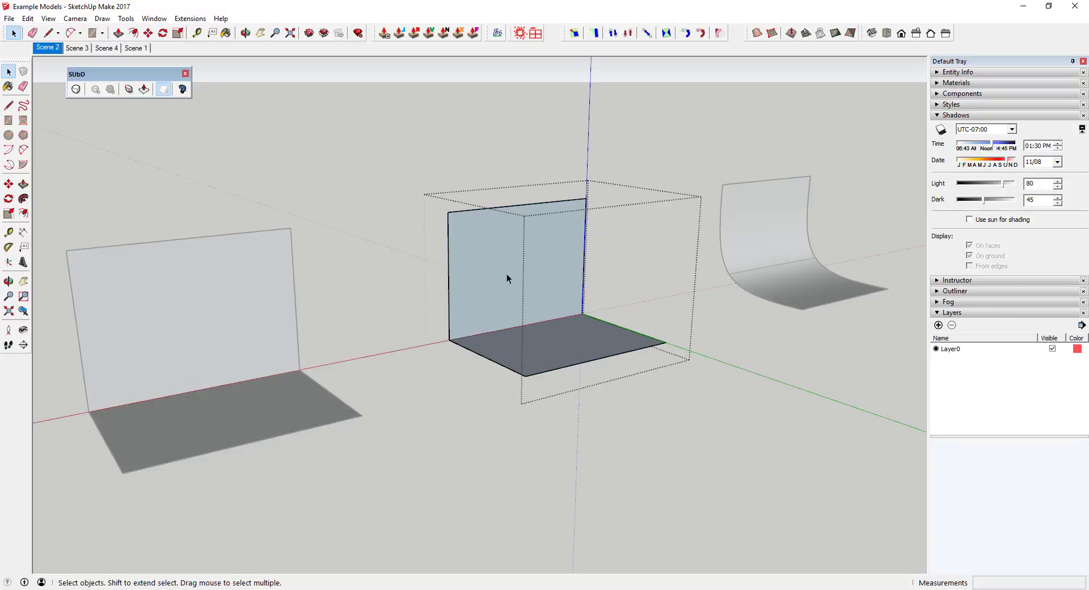
{"action": "key", "text": "o"}
{"action": "left_click_drag", "start_coordinate": [547, 227], "coordinate": [530, 240]}
{"action": "key", "text": "space"}
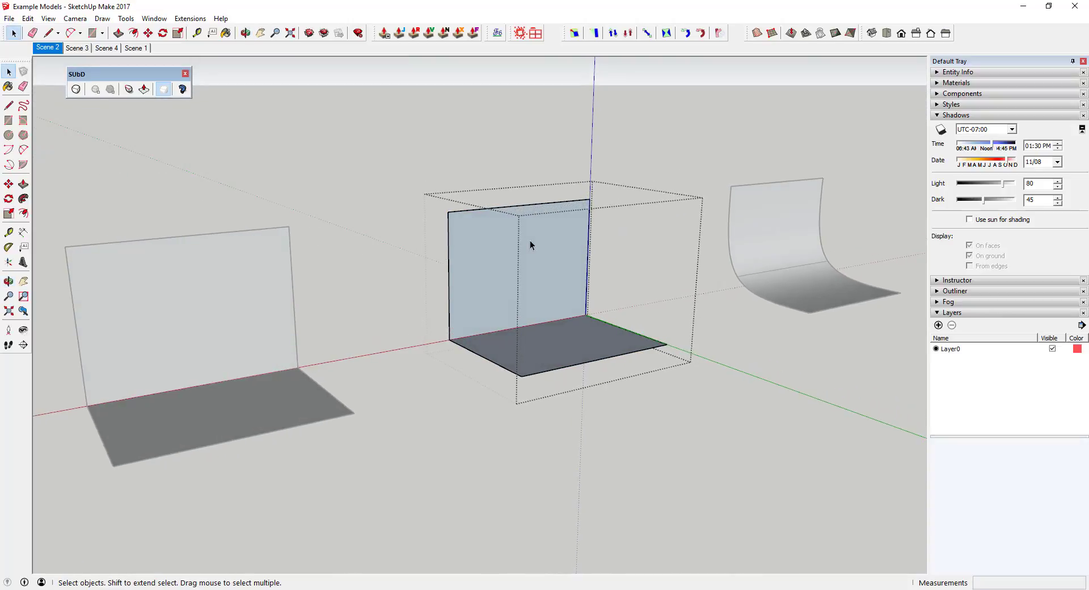
{"action": "left_click_drag", "start_coordinate": [404, 157], "coordinate": [614, 234]}
{"action": "middle_click_drag", "start_coordinate": [634, 289], "coordinate": [592, 258]}
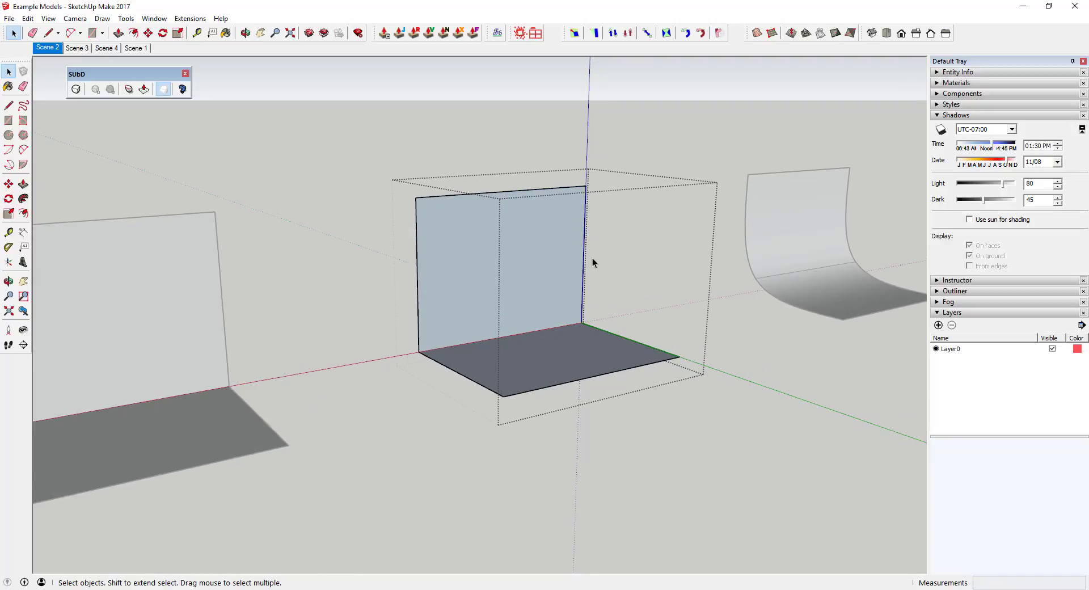
{"action": "middle_click_drag", "start_coordinate": [506, 236], "coordinate": [519, 240]}
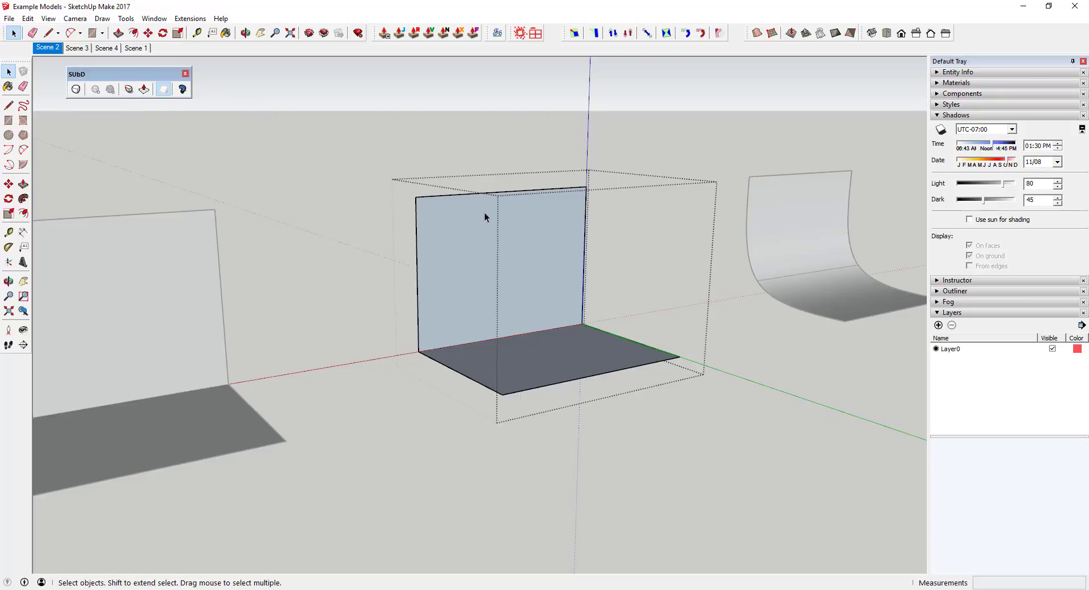
{"action": "left_click", "coordinate": [474, 196]}
{"action": "left_click", "coordinate": [128, 89]}
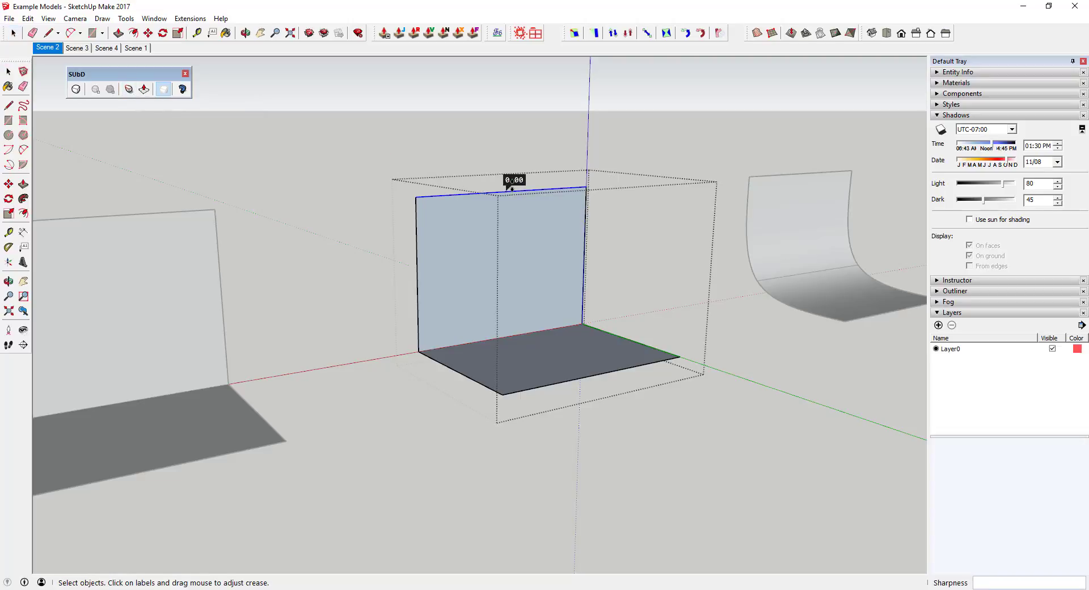
{"action": "mouse_move", "coordinate": [511, 170]}
{"action": "left_mouse_down"}
{"action": "mouse_move", "coordinate": [512, 121]}
{"action": "mouse_move", "coordinate": [512, 279]}
{"action": "mouse_move", "coordinate": [511, 93]}
{"action": "left_mouse_up"}
{"action": "key", "text": "space"}
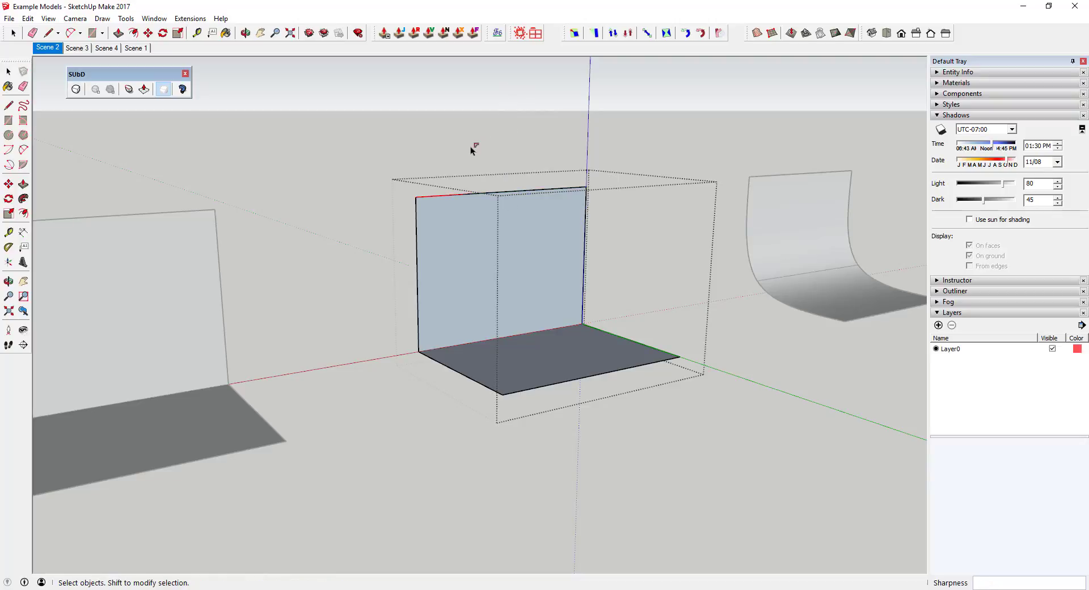
Step: Select the two vertices at the ends of the creased top edge and raise their crease sharpness
{"action": "middle_click_drag", "start_coordinate": [505, 219], "coordinate": [531, 250]}
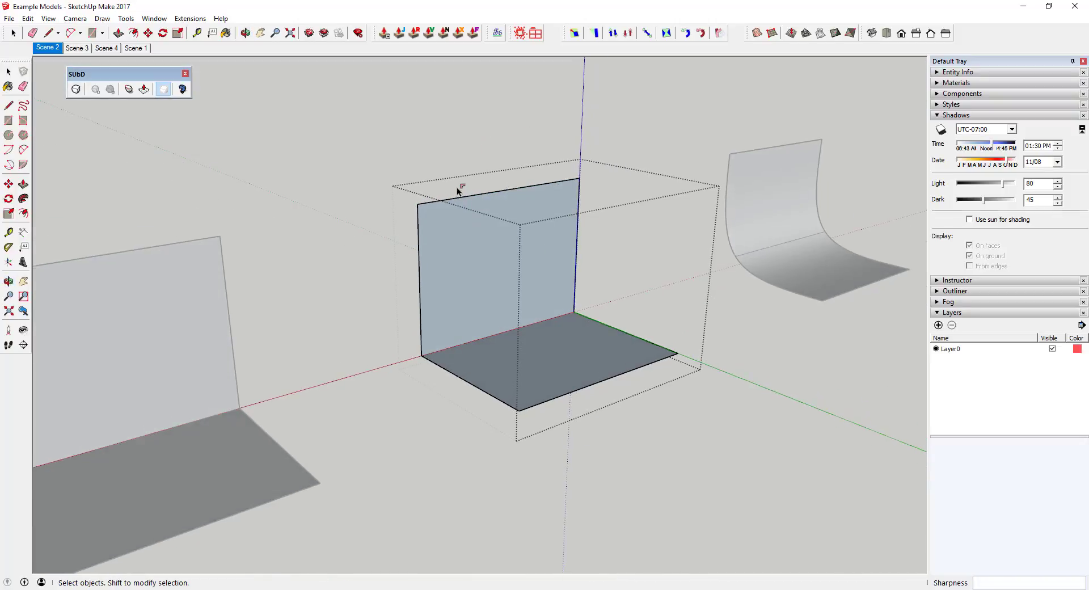
{"action": "scroll", "coordinate": [491, 203], "scroll_direction": "up", "scroll_amount": 3}
{"action": "mouse_move", "coordinate": [447, 198]}
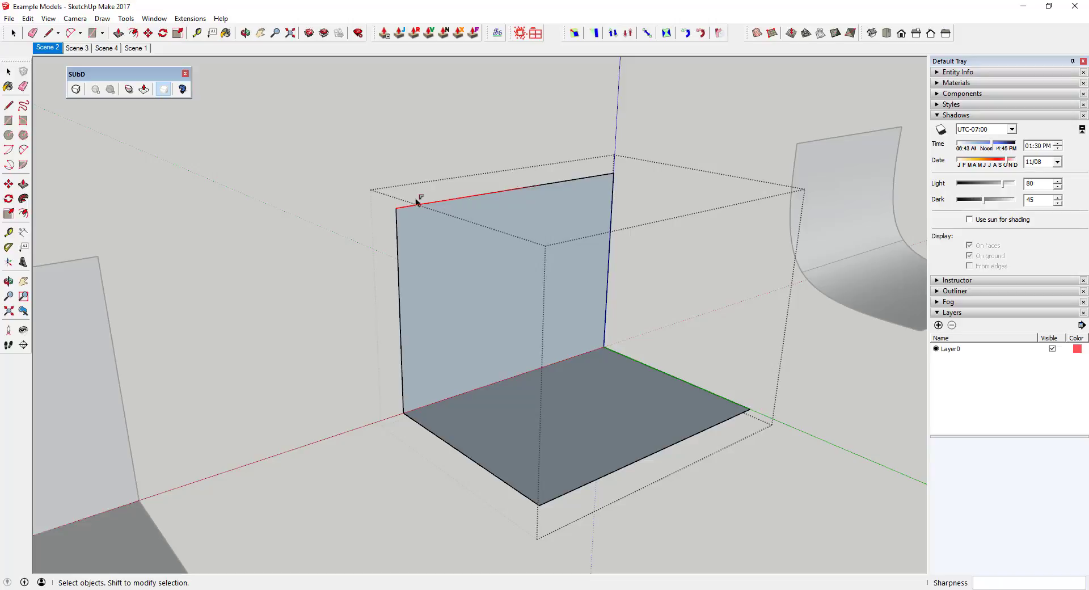
{"action": "middle_click_drag", "start_coordinate": [522, 214], "coordinate": [549, 240]}
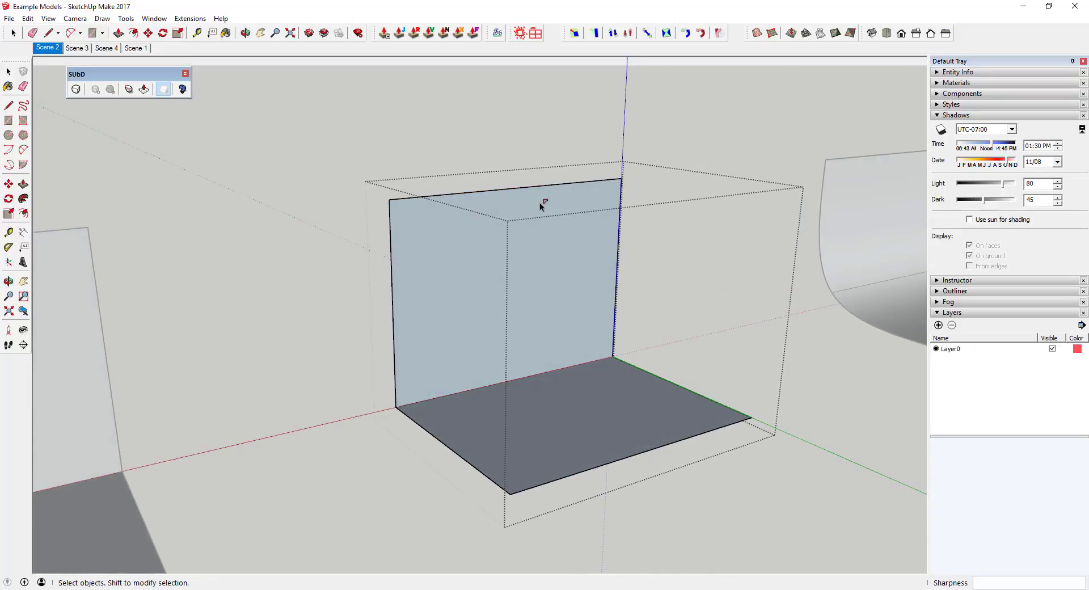
{"action": "middle_click_drag", "start_coordinate": [539, 202], "coordinate": [522, 216]}
{"action": "middle_click_drag", "start_coordinate": [503, 142], "coordinate": [554, 235]}
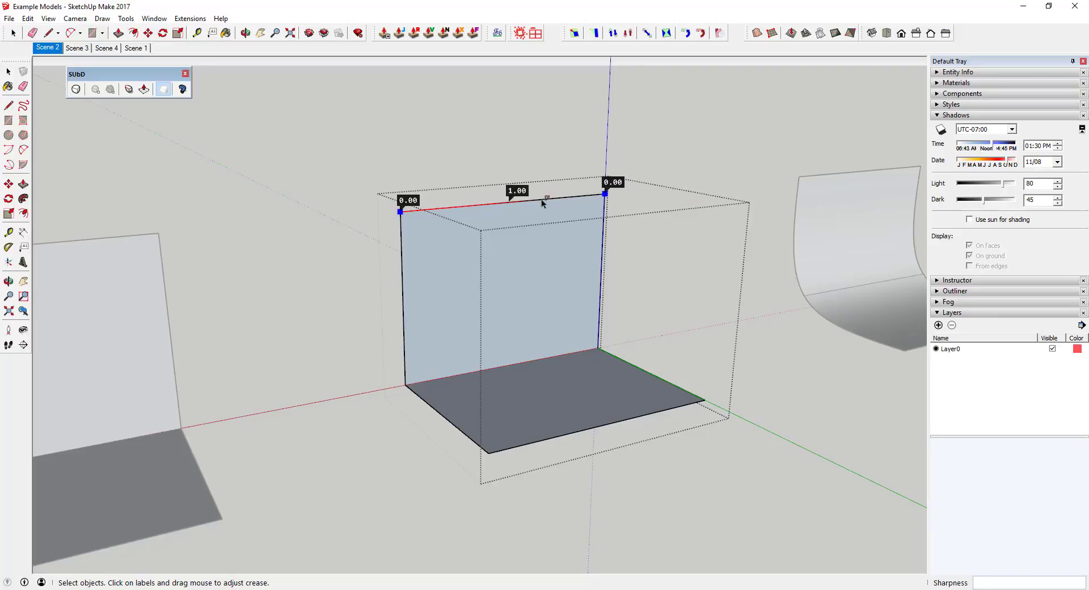
{"action": "left_click_drag", "start_coordinate": [613, 183], "coordinate": [605, 79]}
{"action": "left_click", "coordinate": [14, 33]}
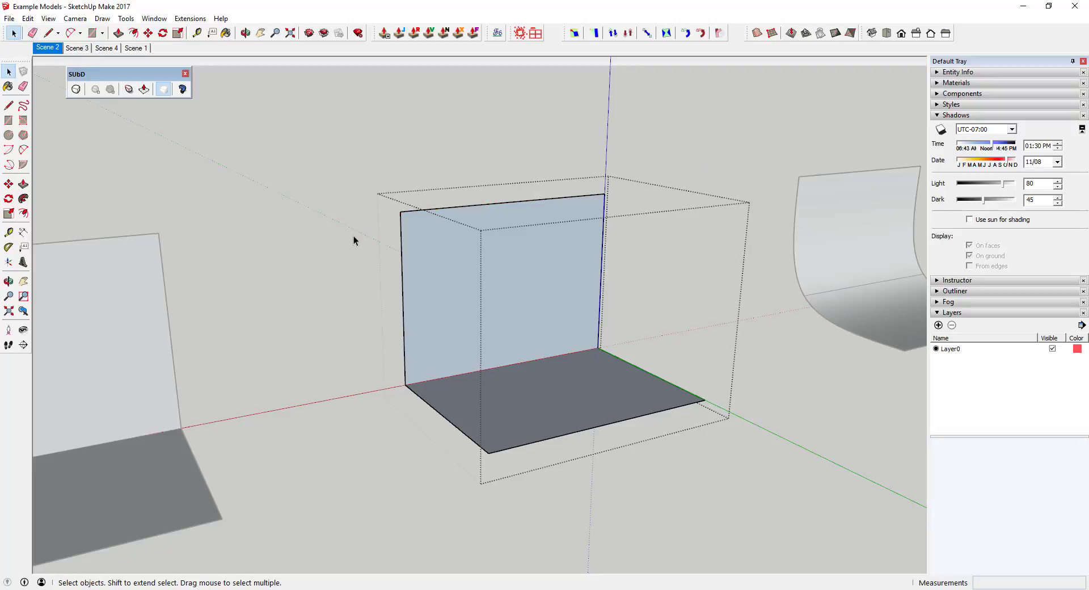
Step: Close the group, preview its subdivided mesh with more subdivisions, and reduce the subdivisions again
{"action": "left_click", "coordinate": [353, 236]}
{"action": "left_click", "coordinate": [444, 271]}
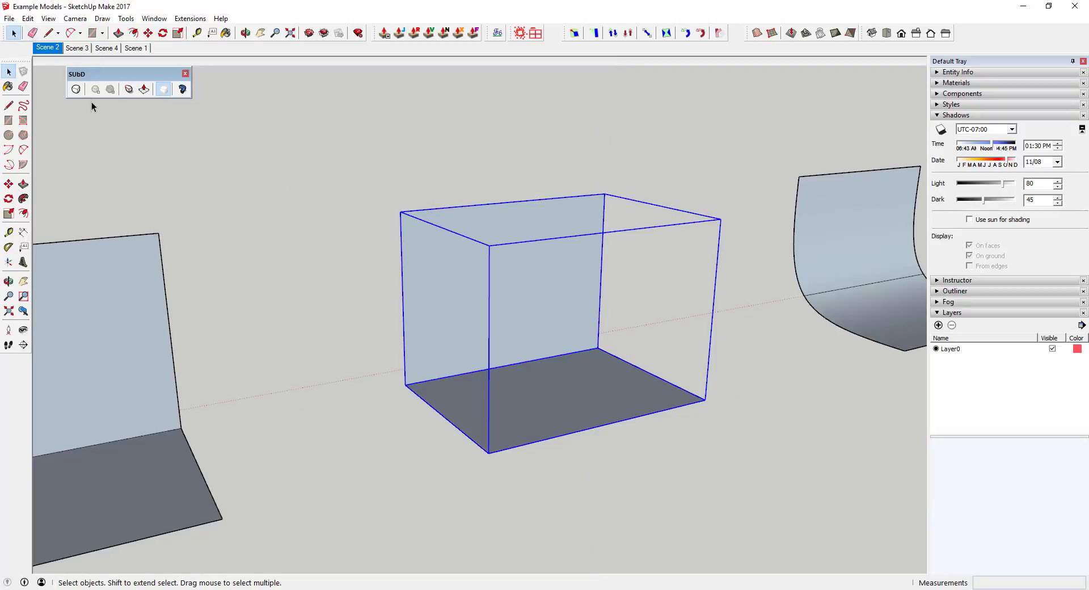
{"action": "left_click", "coordinate": [77, 90]}
{"action": "left_click", "coordinate": [76, 90]}
{"action": "left_click", "coordinate": [76, 90]}
{"action": "left_click", "coordinate": [95, 90]}
{"action": "left_click", "coordinate": [96, 89]}
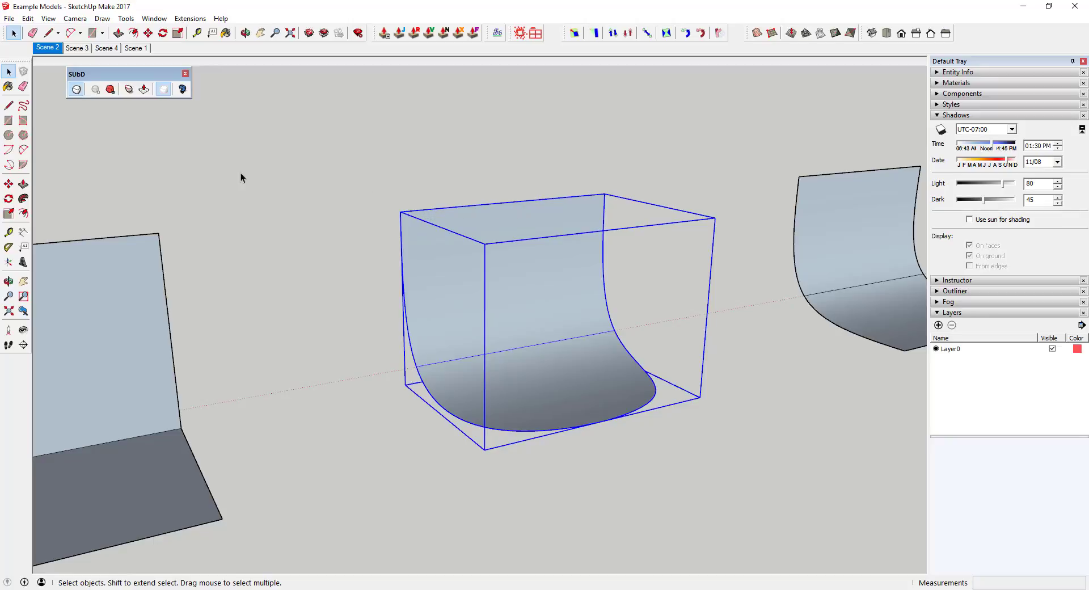
{"action": "left_click", "coordinate": [110, 90]}
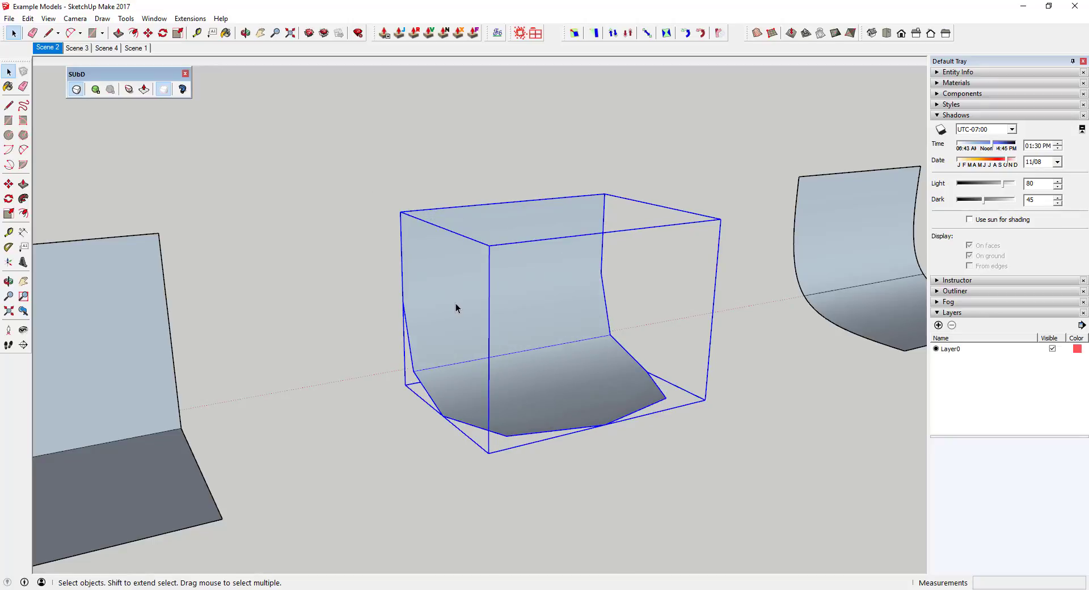
Step: Inspect the crease markers inside the subdivided middle group, and return the group to its control mesh
{"action": "double_click", "coordinate": [467, 280]}
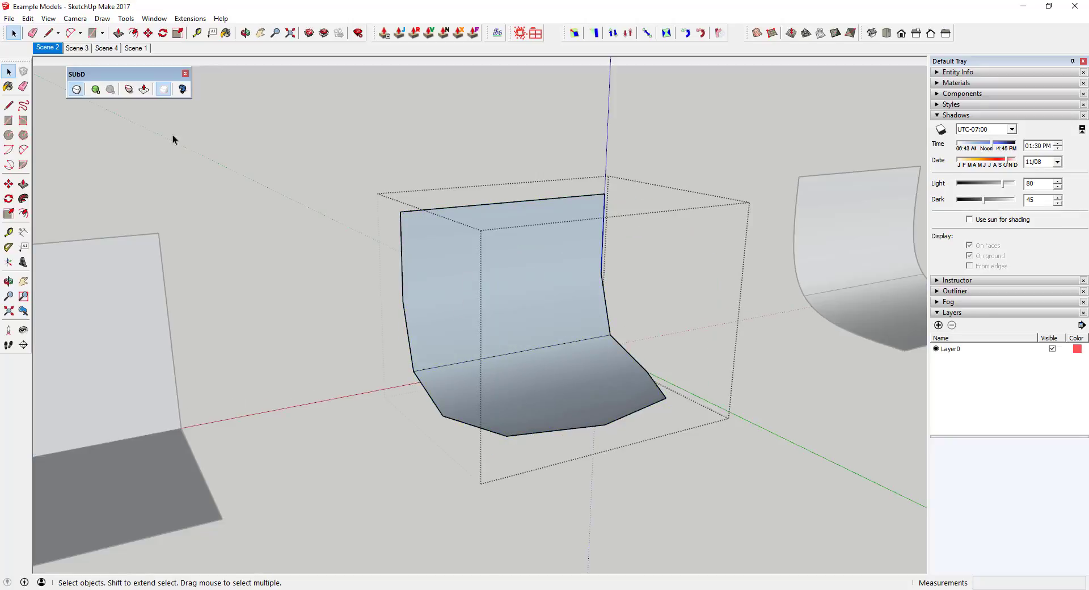
{"action": "left_click", "coordinate": [144, 89]}
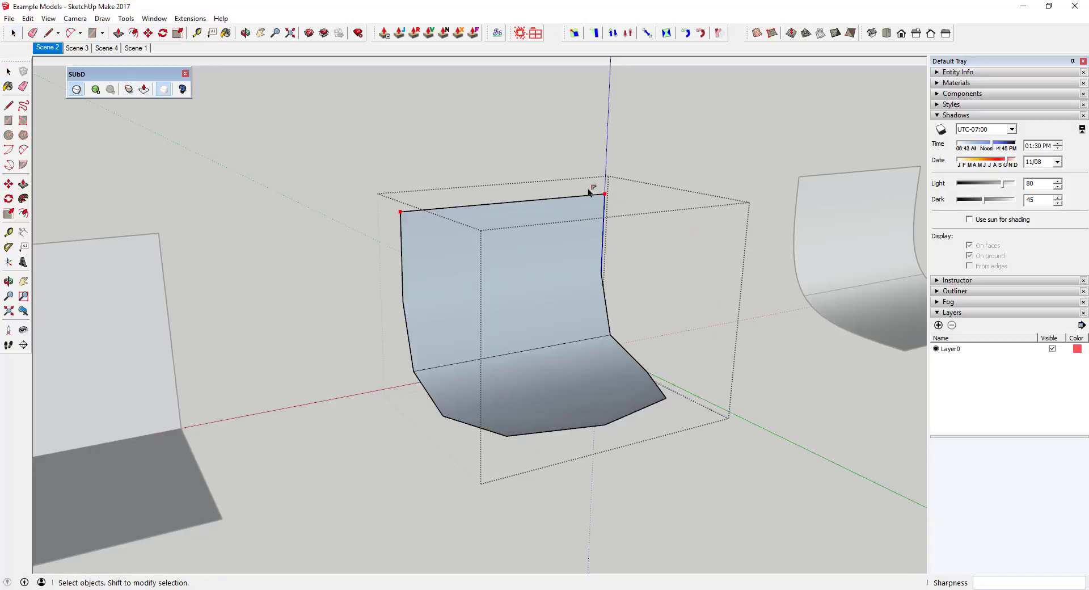
{"action": "key", "text": "space"}
{"action": "left_click", "coordinate": [329, 206]}
{"action": "left_click", "coordinate": [450, 311]}
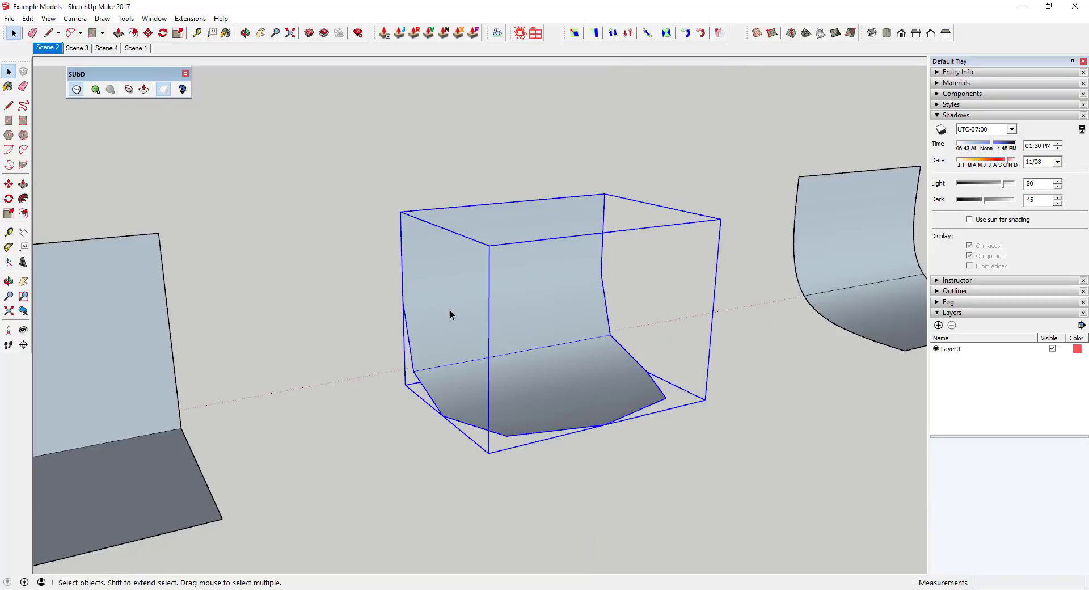
{"action": "left_click", "coordinate": [76, 89]}
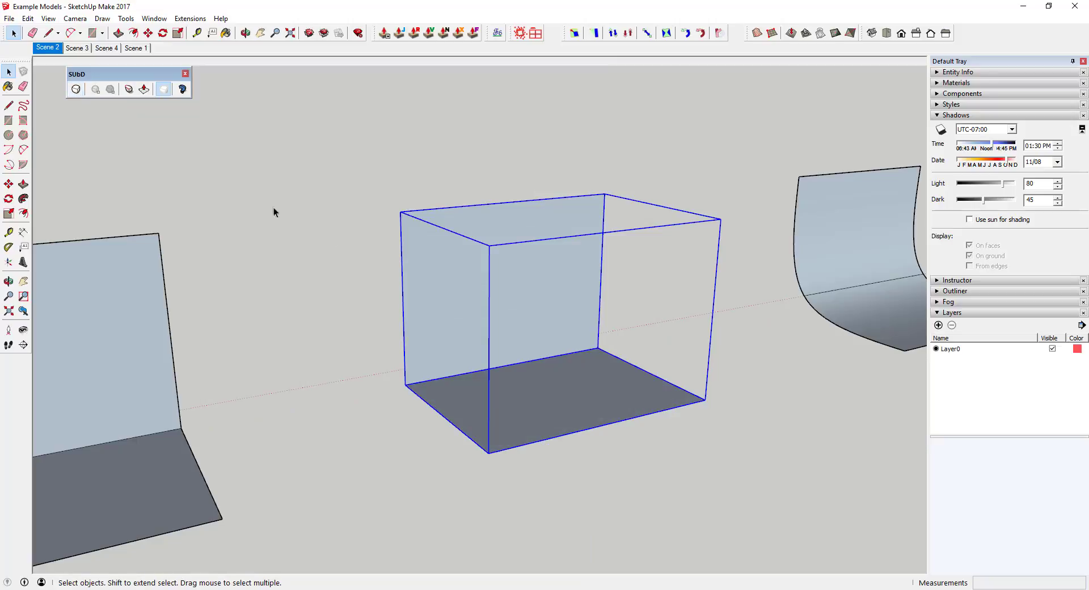
Step: Open the middle group and set the crease sharpness of the horizontal face's two front corner vertices to 1.00
{"action": "double_click", "coordinate": [540, 418]}
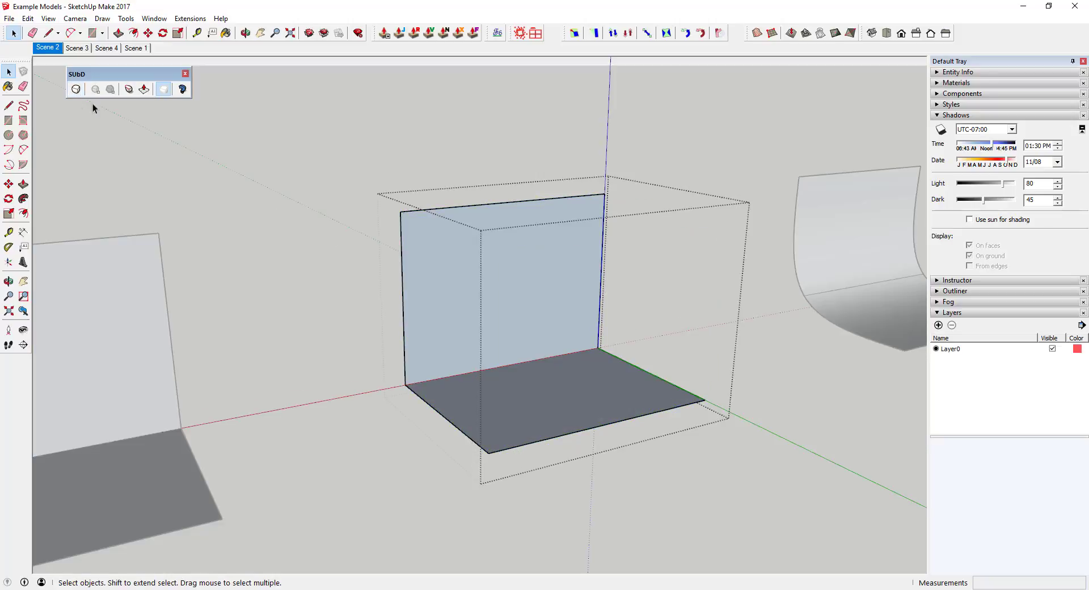
{"action": "left_click", "coordinate": [129, 89]}
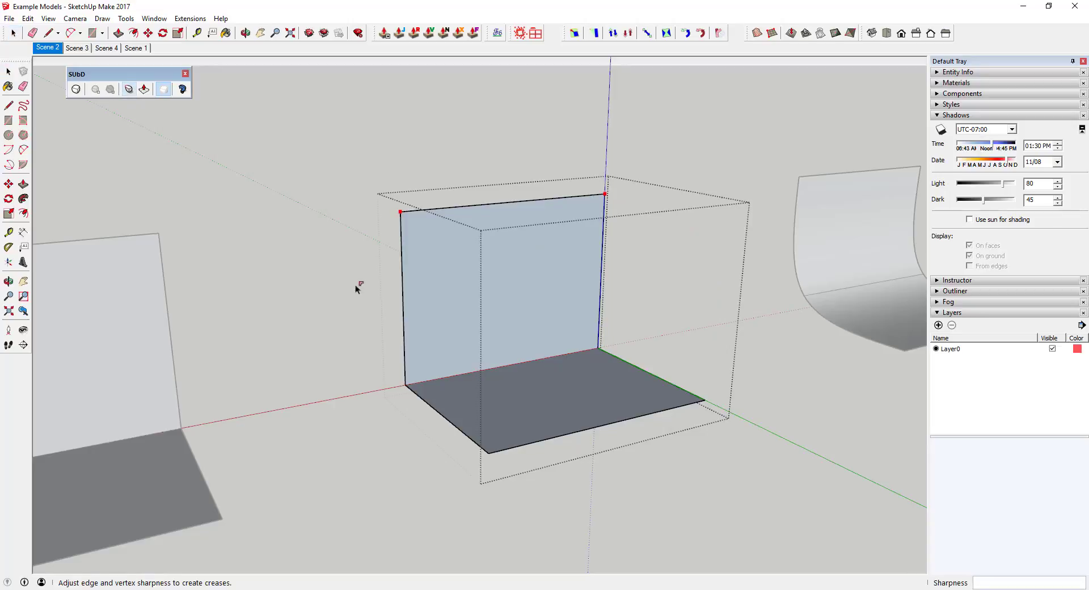
{"action": "left_click", "coordinate": [489, 453]}
{"action": "left_click", "coordinate": [705, 401], "text": "shift"}
{"action": "left_click_drag", "start_coordinate": [709, 391], "coordinate": [711, 263]}
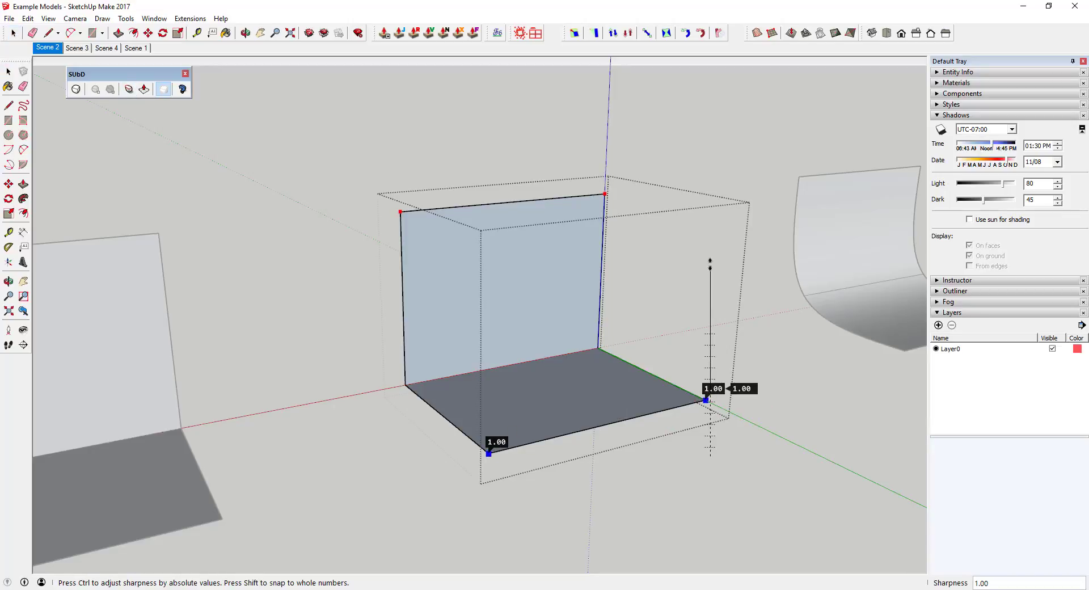
{"action": "key", "text": "space"}
Step: Close the middle group and turn its subdivision on
{"action": "scroll", "coordinate": [530, 339], "scroll_direction": "down", "scroll_amount": 2}
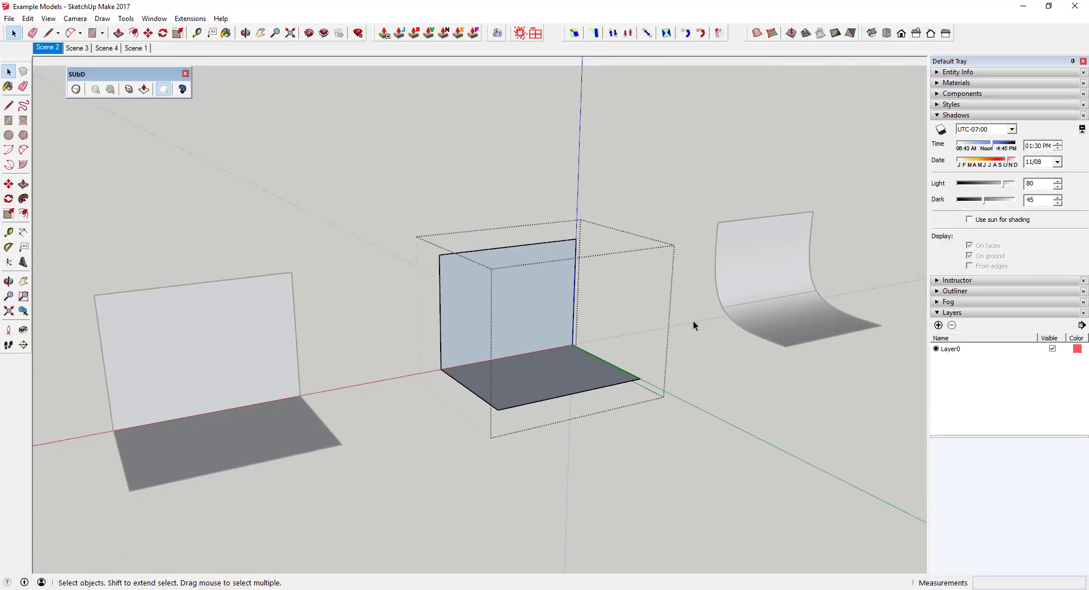
{"action": "middle_click_drag", "start_coordinate": [693, 321], "coordinate": [816, 291]}
{"action": "left_click", "coordinate": [423, 241]}
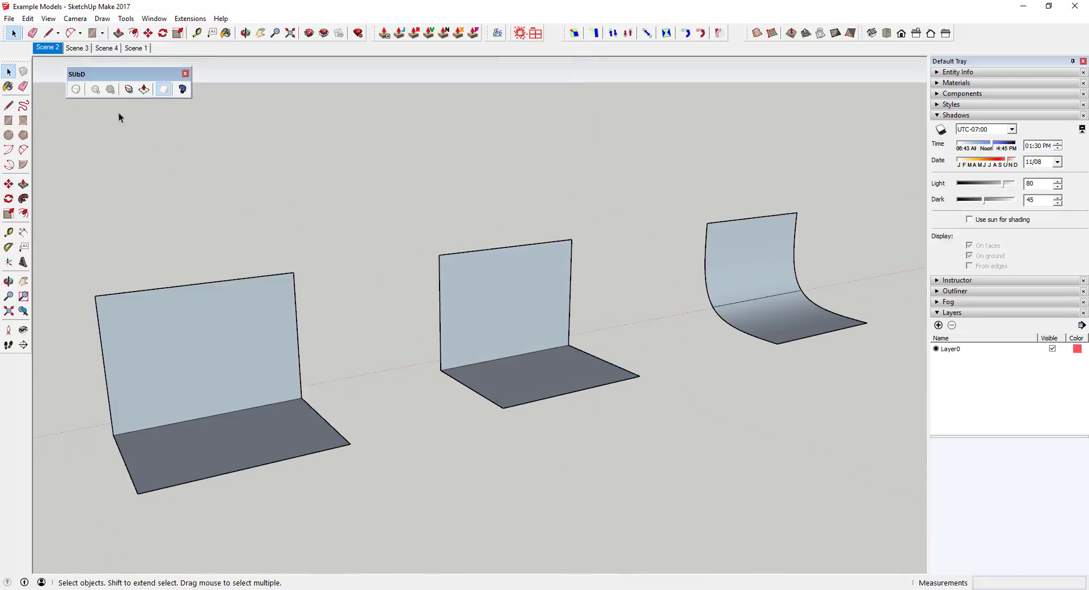
{"action": "left_click", "coordinate": [518, 283]}
{"action": "left_click", "coordinate": [76, 89]}
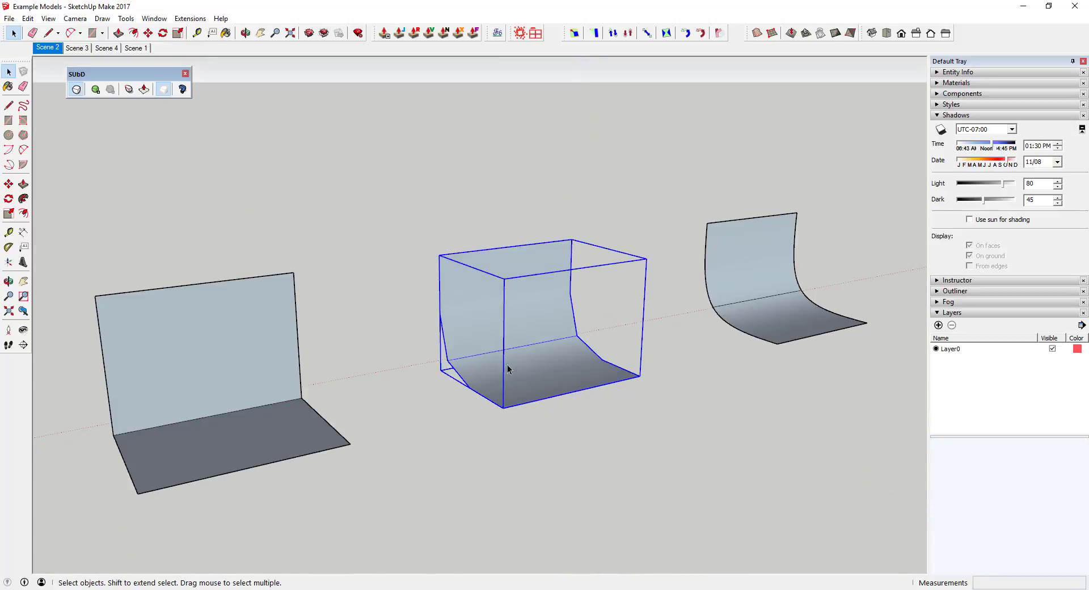
Step: Increase the number of subdivisions of the middle L-shaped group
{"action": "scroll", "coordinate": [516, 372], "scroll_direction": "up", "scroll_amount": 3}
{"action": "middle_click_drag", "start_coordinate": [543, 352], "coordinate": [579, 341]}
{"action": "left_click", "coordinate": [95, 89]}
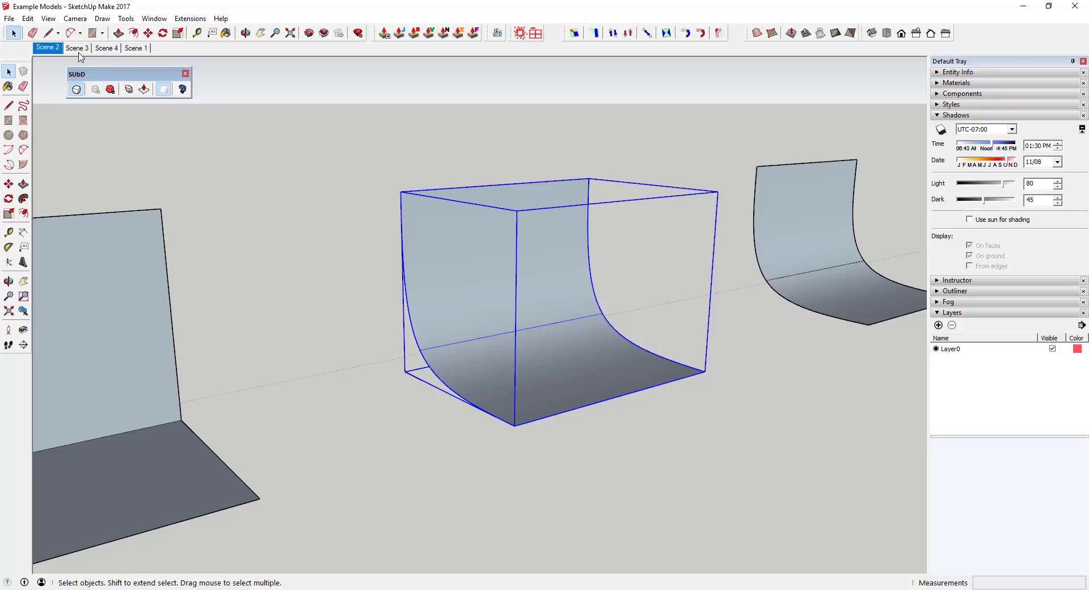
Step: Switch to Scene 3 and return both bottle-shaped groups to their control meshes
{"action": "left_click", "coordinate": [79, 49]}
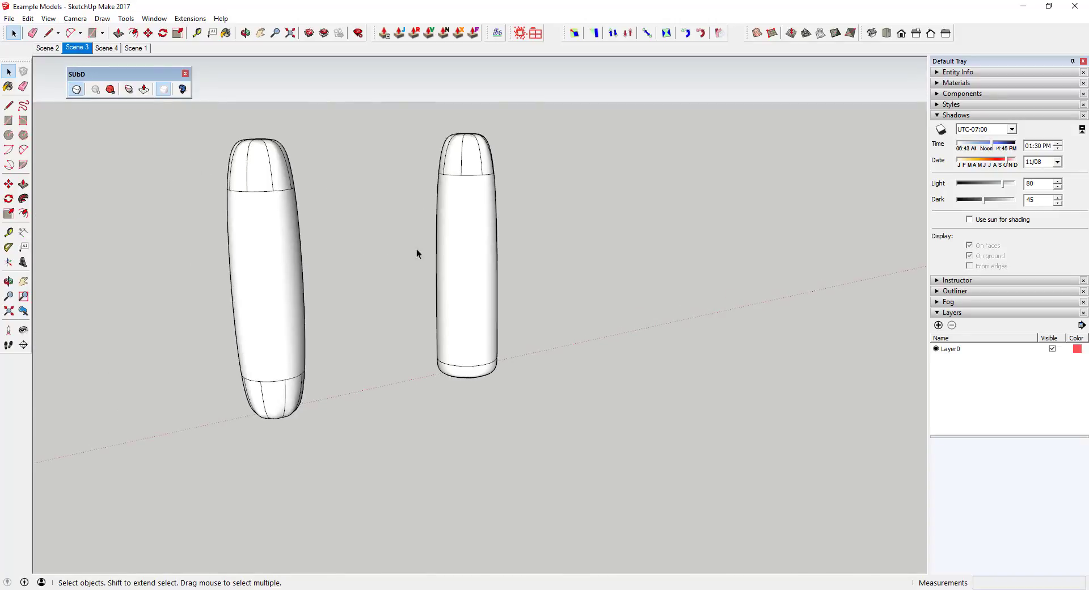
{"action": "left_click", "coordinate": [301, 253]}
{"action": "left_click", "coordinate": [76, 90]}
{"action": "left_click", "coordinate": [469, 244]}
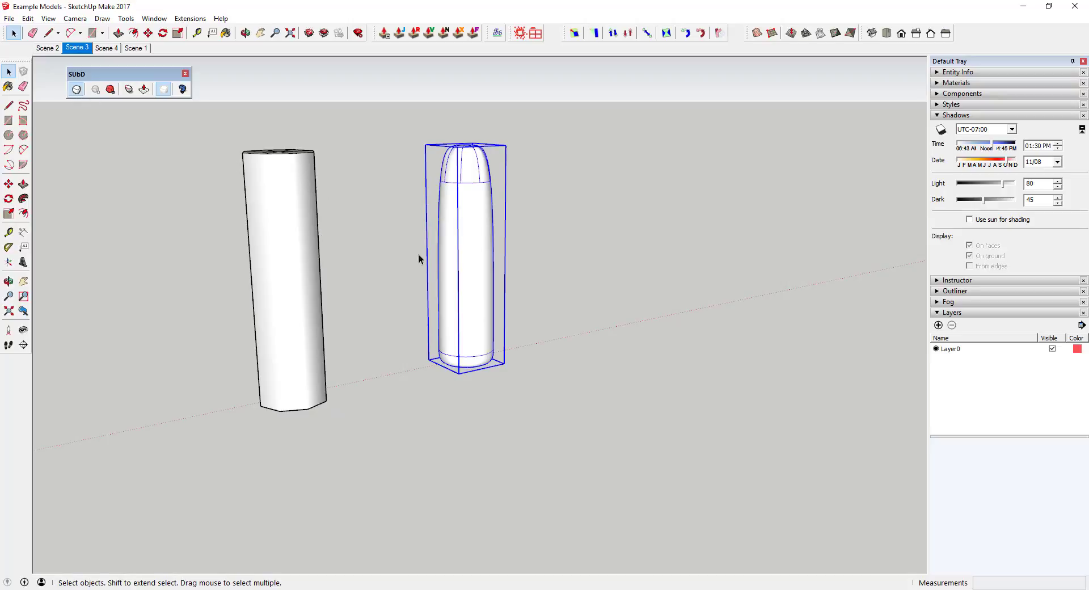
{"action": "middle_click_drag", "start_coordinate": [443, 256], "coordinate": [352, 244]}
{"action": "left_click", "coordinate": [302, 233]}
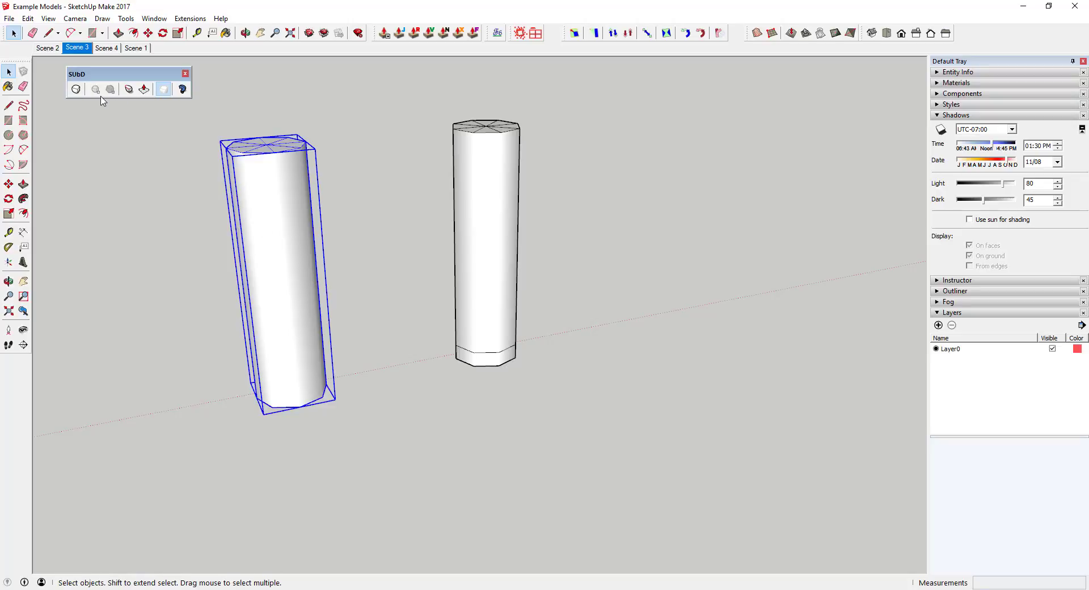
Step: Turn the left cylinder's subdivision back on and decrease its number of subdivisions
{"action": "left_click", "coordinate": [77, 91]}
{"action": "middle_click_drag", "start_coordinate": [270, 203], "coordinate": [282, 263]}
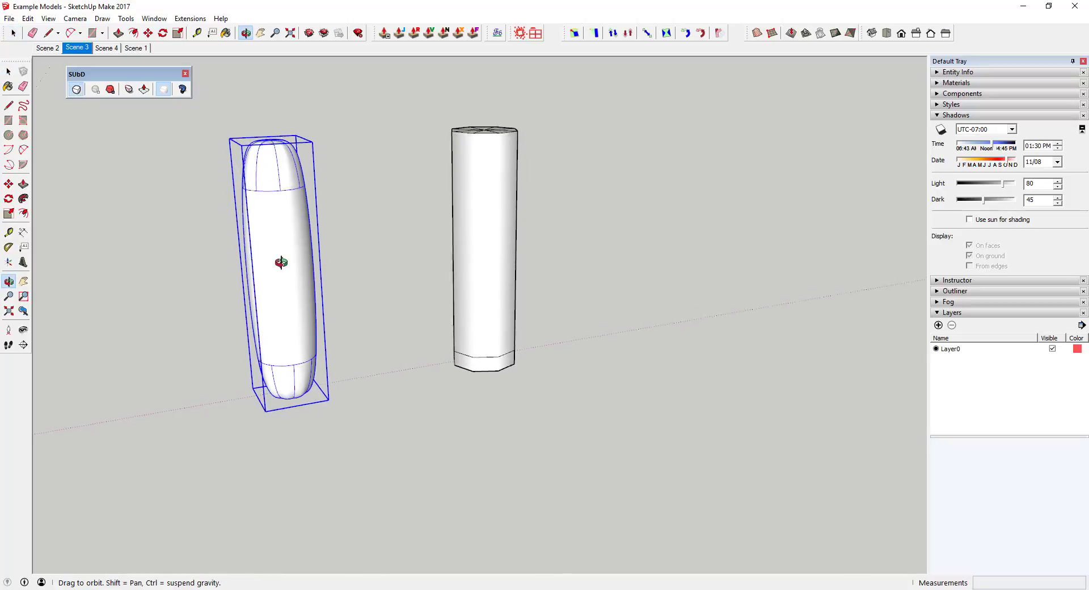
{"action": "left_click", "coordinate": [111, 91]}
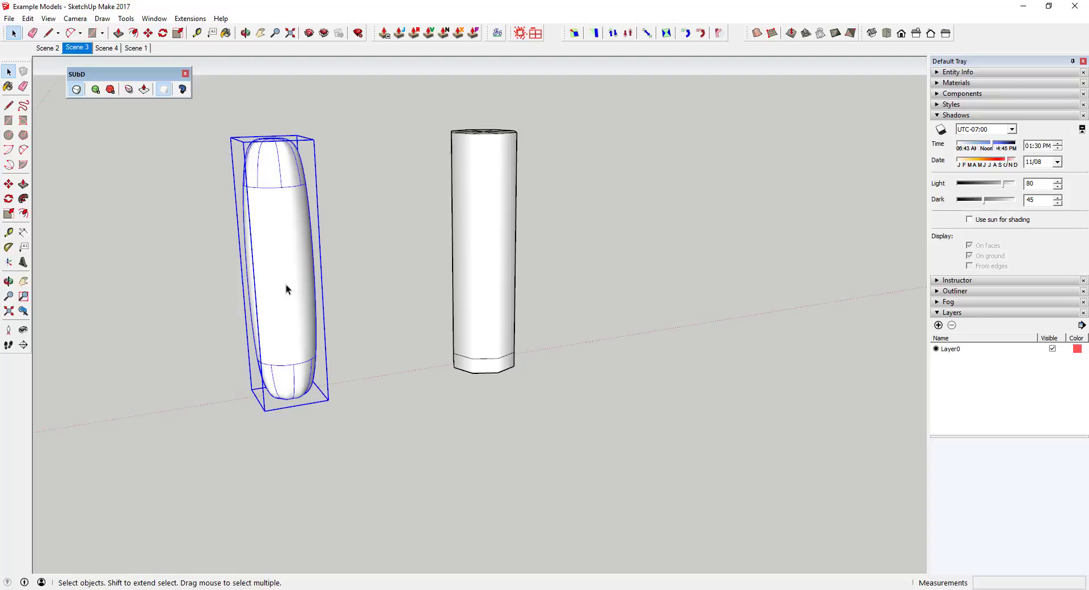
Step: Open the right cylinder group and copy its bottom edge loop a short distance up to the ring just above the base
{"action": "left_click", "coordinate": [477, 241]}
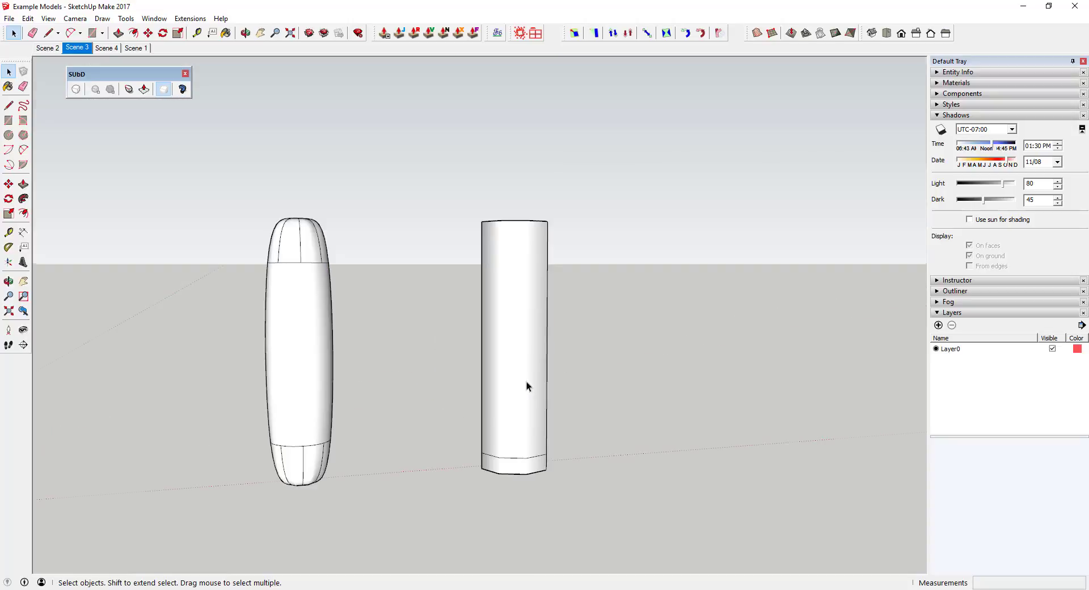
{"action": "scroll", "coordinate": [531, 340], "scroll_direction": "up", "scroll_amount": 3}
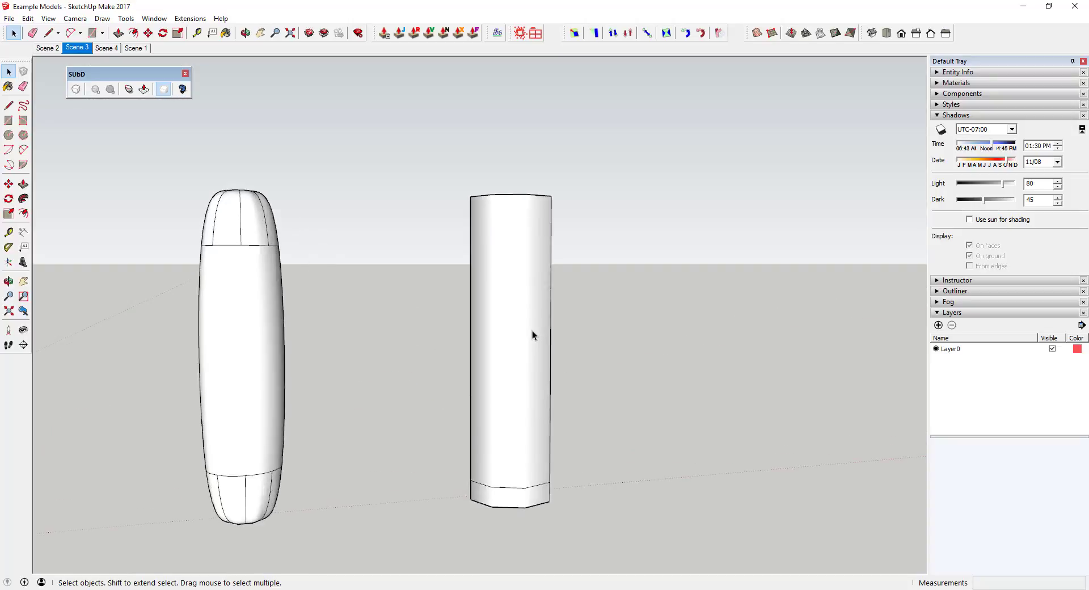
{"action": "left_click", "coordinate": [519, 503]}
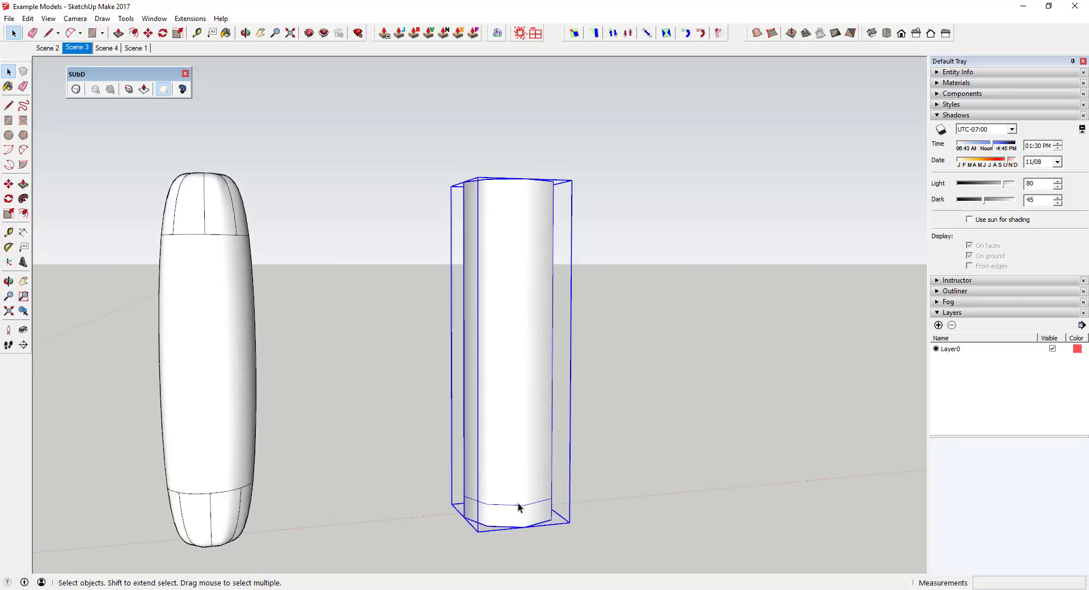
{"action": "double_click", "coordinate": [515, 433]}
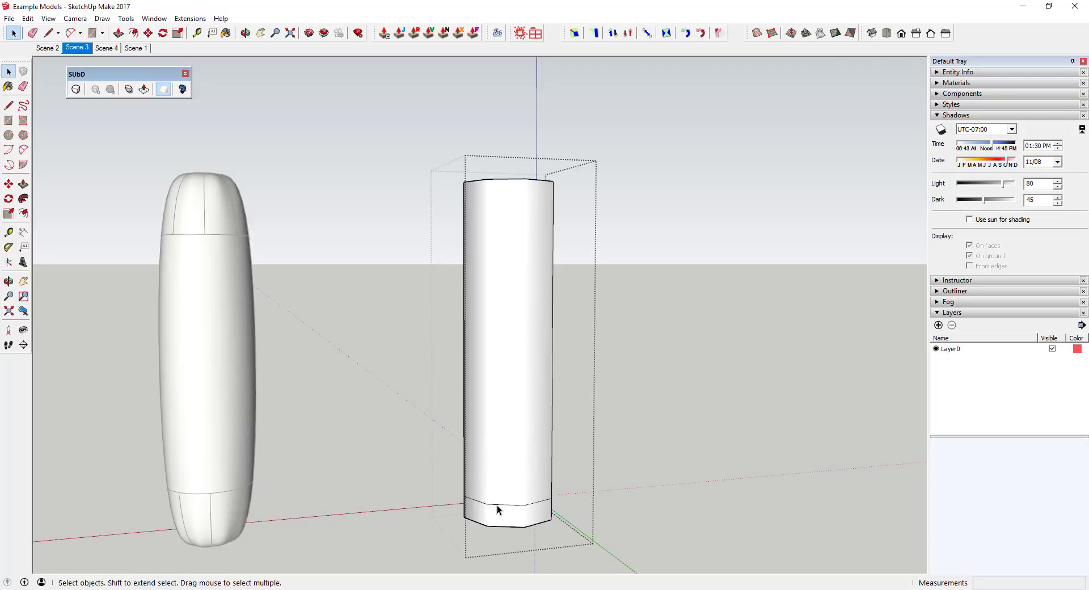
{"action": "mouse_move", "coordinate": [497, 509]}
{"action": "middle_mouse_down"}
{"action": "mouse_move", "coordinate": [496, 486]}
{"action": "mouse_move", "coordinate": [489, 527]}
{"action": "middle_mouse_up"}
{"action": "left_click", "coordinate": [489, 525]}
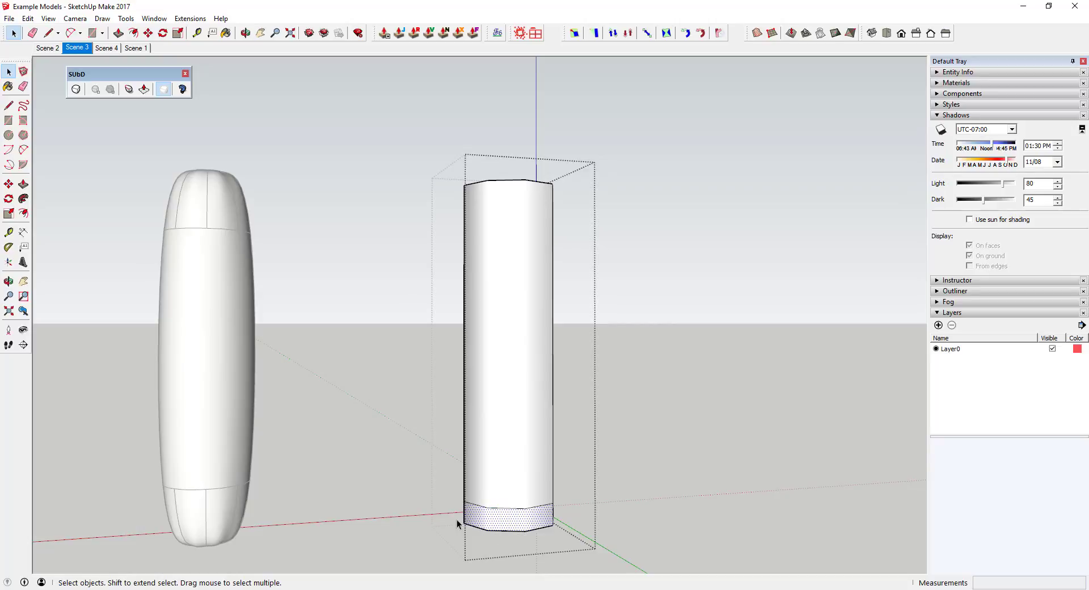
{"action": "left_click", "coordinate": [531, 530]}
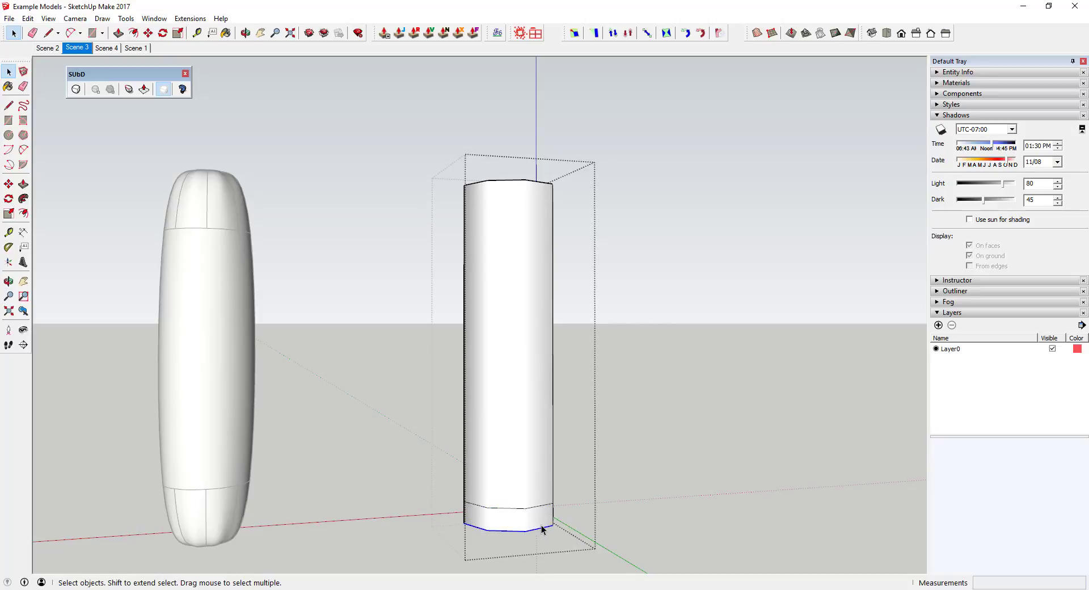
{"action": "scroll", "coordinate": [536, 480], "scroll_direction": "up", "scroll_amount": 3}
{"action": "left_click_drag", "start_coordinate": [426, 521], "coordinate": [588, 557]}
{"action": "key", "text": "m"}
{"action": "left_click", "coordinate": [566, 533]}
{"action": "key", "text": "ctrl"}
{"action": "left_click", "coordinate": [565, 504]}
{"action": "key", "text": "space"}
Step: Inspect the crease sharpness labels on the edge loops around the base of the right cylinder
{"action": "middle_click_drag", "start_coordinate": [630, 517], "coordinate": [622, 555]}
{"action": "left_click", "coordinate": [144, 89]}
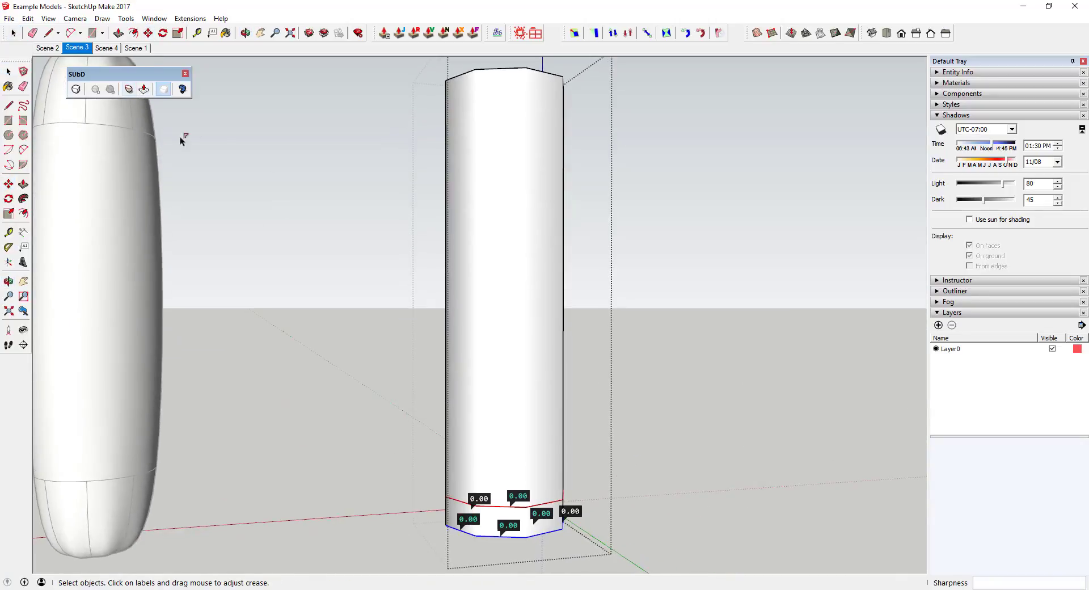
{"action": "left_click", "coordinate": [362, 427]}
{"action": "key", "text": "space"}
Step: Crease the edge loop just above the right cylinder's base with a sharpness of 1.00
{"action": "mouse_move", "coordinate": [421, 469]}
{"action": "middle_mouse_down"}
{"action": "mouse_move", "coordinate": [452, 459]}
{"action": "mouse_move", "coordinate": [407, 482]}
{"action": "middle_mouse_up"}
{"action": "left_click_drag", "start_coordinate": [405, 470], "coordinate": [595, 522]}
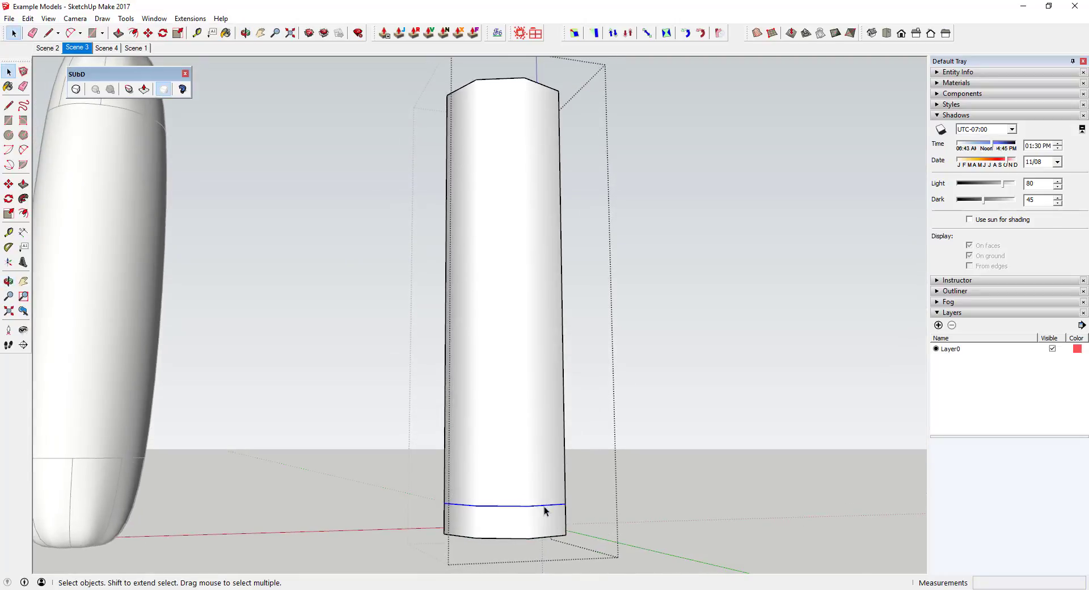
{"action": "middle_click_drag", "start_coordinate": [551, 502], "coordinate": [621, 503]}
{"action": "scroll", "coordinate": [341, 522], "scroll_direction": "up", "scroll_amount": 5}
{"action": "scroll", "coordinate": [612, 483], "scroll_direction": "down", "scroll_amount": 5}
{"action": "middle_click_drag", "start_coordinate": [603, 454], "coordinate": [568, 471]}
{"action": "left_click", "coordinate": [129, 90]}
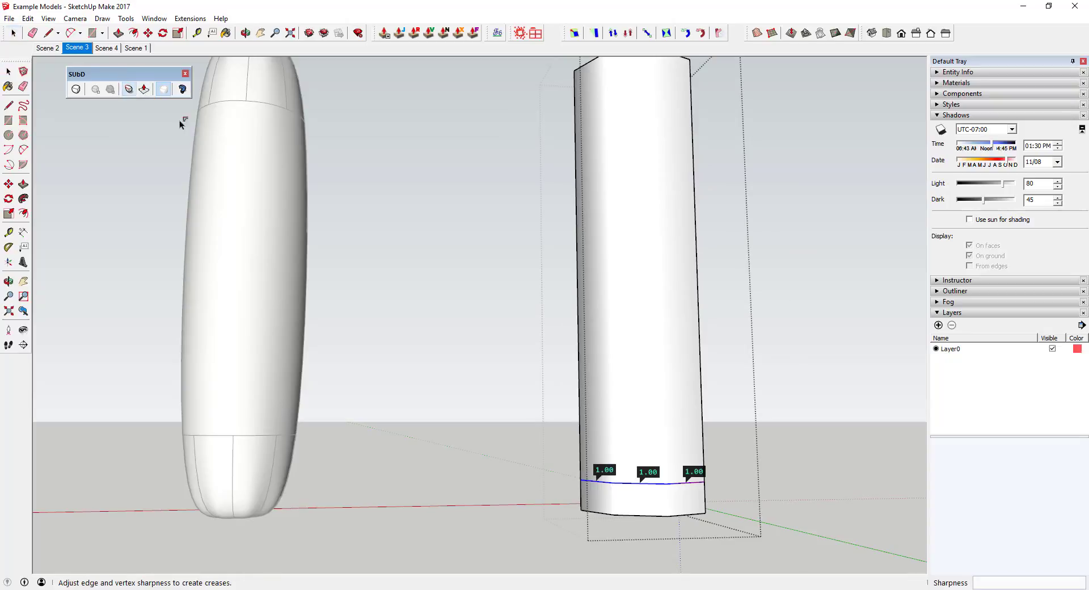
{"action": "middle_click_drag", "start_coordinate": [645, 471], "coordinate": [823, 501]}
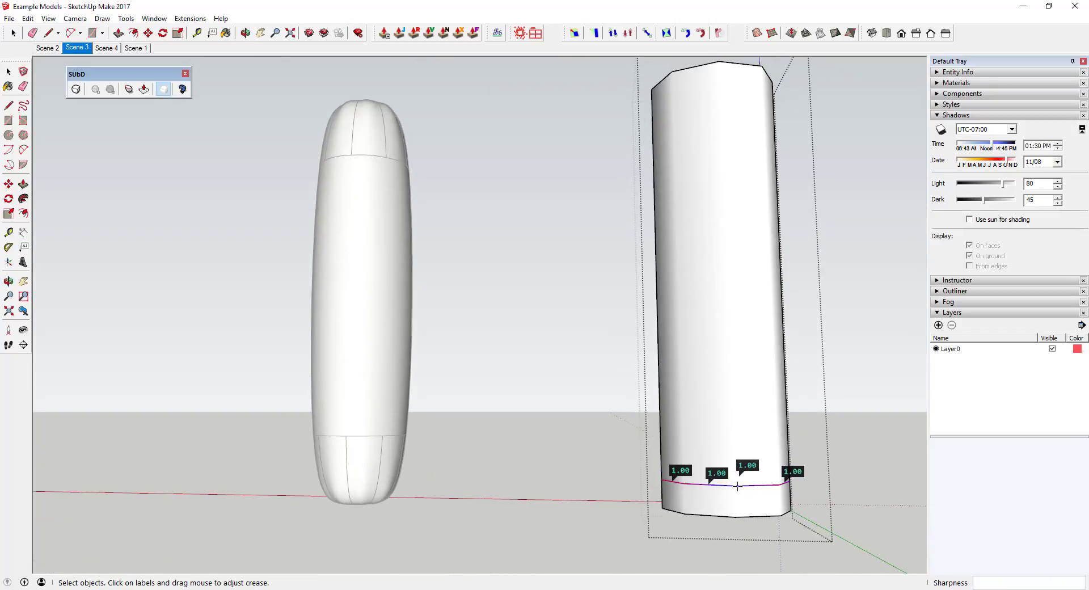
Step: Close the right cylinder group and switch it between control and subdivided mesh, leaving the subdivided mesh on
{"action": "middle_click_drag", "start_coordinate": [753, 360], "coordinate": [795, 316]}
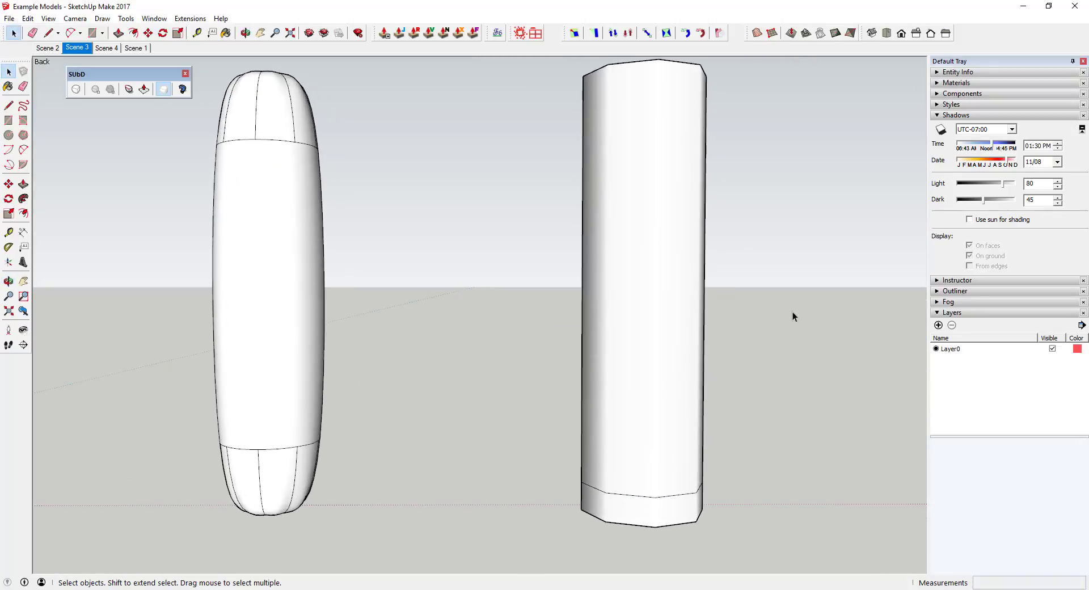
{"action": "left_click", "coordinate": [646, 246]}
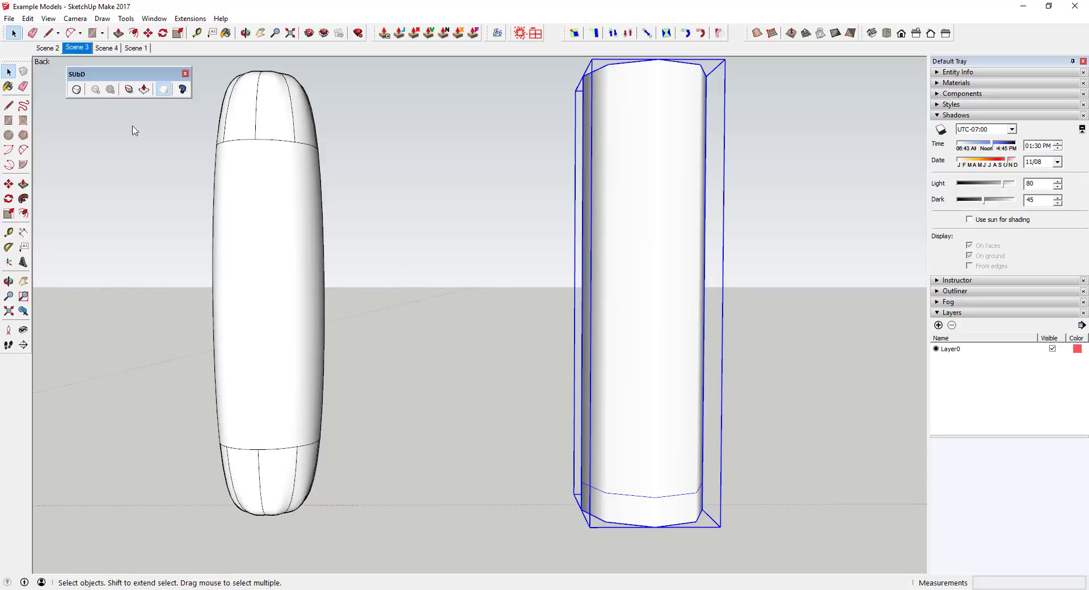
{"action": "left_click", "coordinate": [76, 91]}
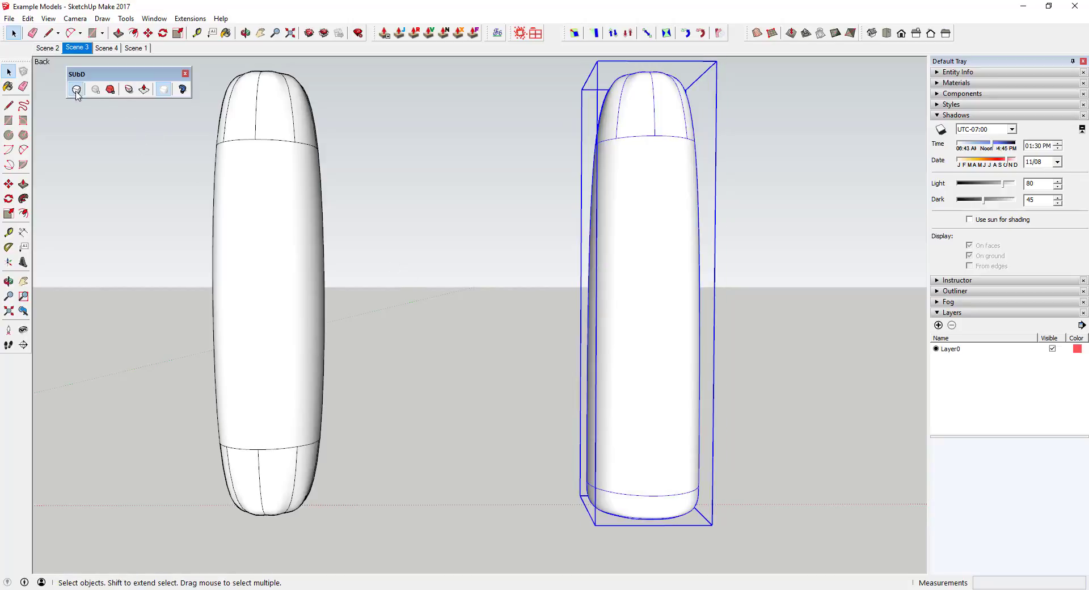
{"action": "left_click", "coordinate": [77, 91]}
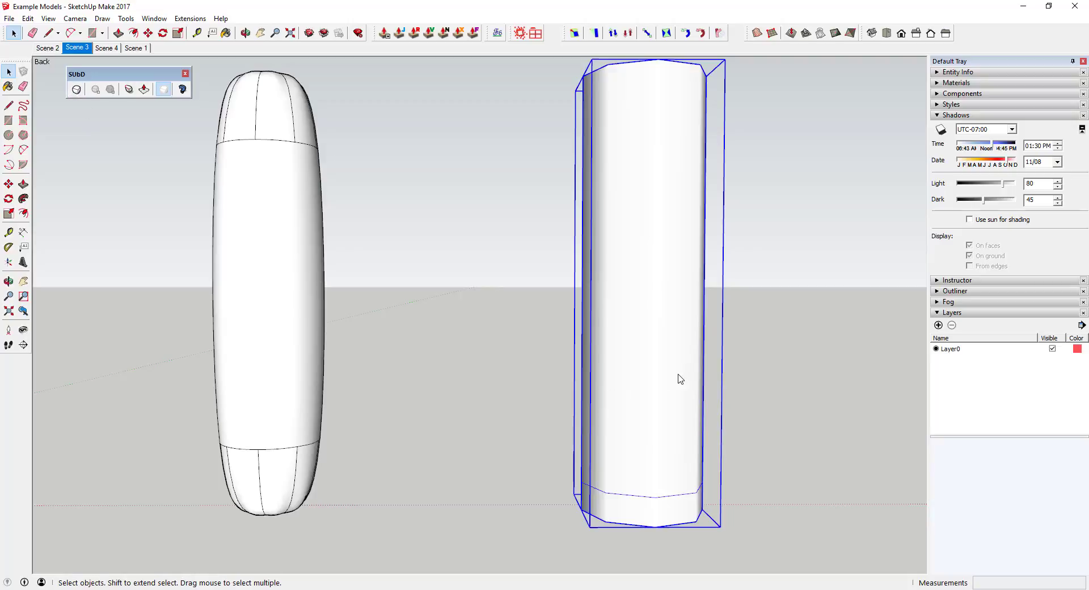
{"action": "middle_click_drag", "start_coordinate": [623, 356], "coordinate": [649, 468]}
{"action": "scroll", "coordinate": [653, 482], "scroll_direction": "up", "scroll_amount": 3}
{"action": "middle_click_drag", "start_coordinate": [656, 431], "coordinate": [615, 503]}
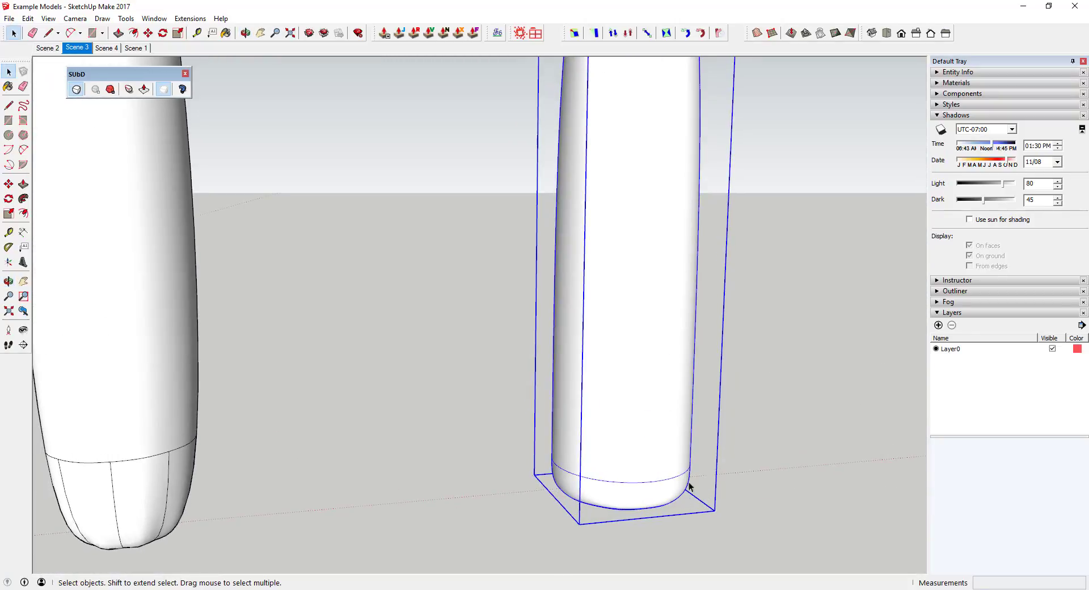
Step: Examine the rounded base and underside of the subdivided right cylinder, and compare it with the left one
{"action": "scroll", "coordinate": [593, 488], "scroll_direction": "down", "scroll_amount": 3}
{"action": "scroll", "coordinate": [703, 247], "scroll_direction": "up", "scroll_amount": 2}
{"action": "scroll", "coordinate": [555, 236], "scroll_direction": "down", "scroll_amount": 2}
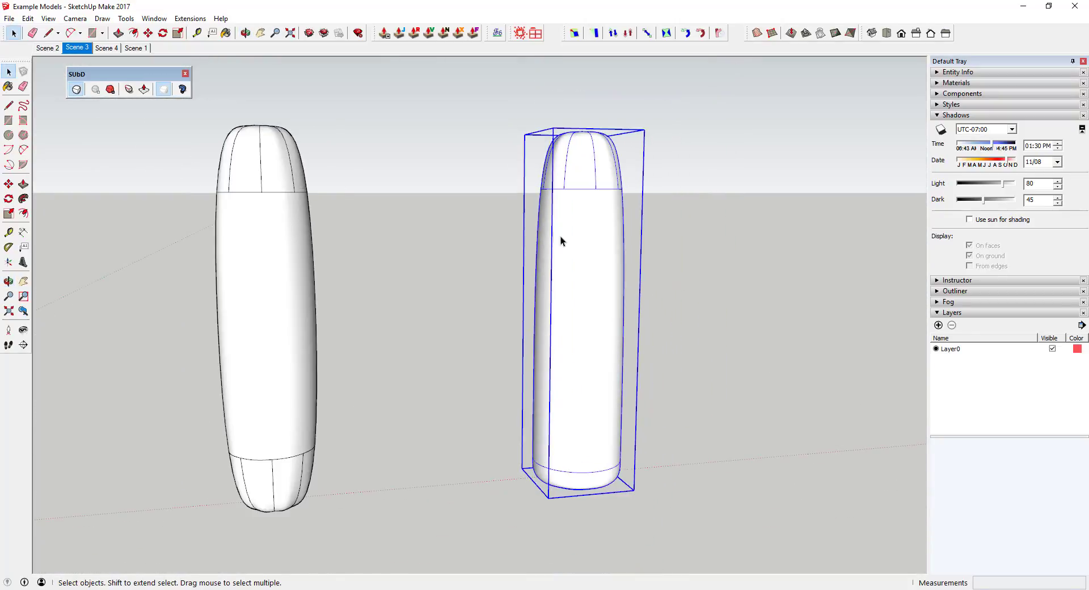
{"action": "scroll", "coordinate": [593, 358], "scroll_direction": "up", "scroll_amount": 2}
{"action": "middle_click_drag", "start_coordinate": [586, 372], "coordinate": [590, 313]}
{"action": "middle_click_drag", "start_coordinate": [613, 507], "coordinate": [550, 418]}
{"action": "scroll", "coordinate": [600, 539], "scroll_direction": "up", "scroll_amount": 2}
{"action": "scroll", "coordinate": [598, 529], "scroll_direction": "up", "scroll_amount": 1}
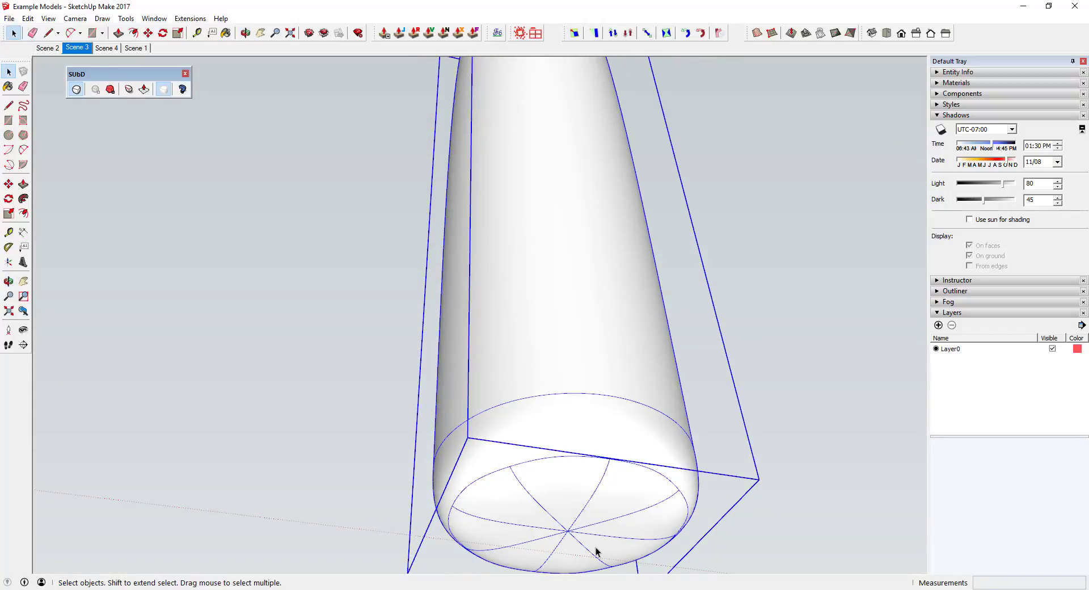
{"action": "middle_click_drag", "start_coordinate": [573, 407], "coordinate": [566, 484]}
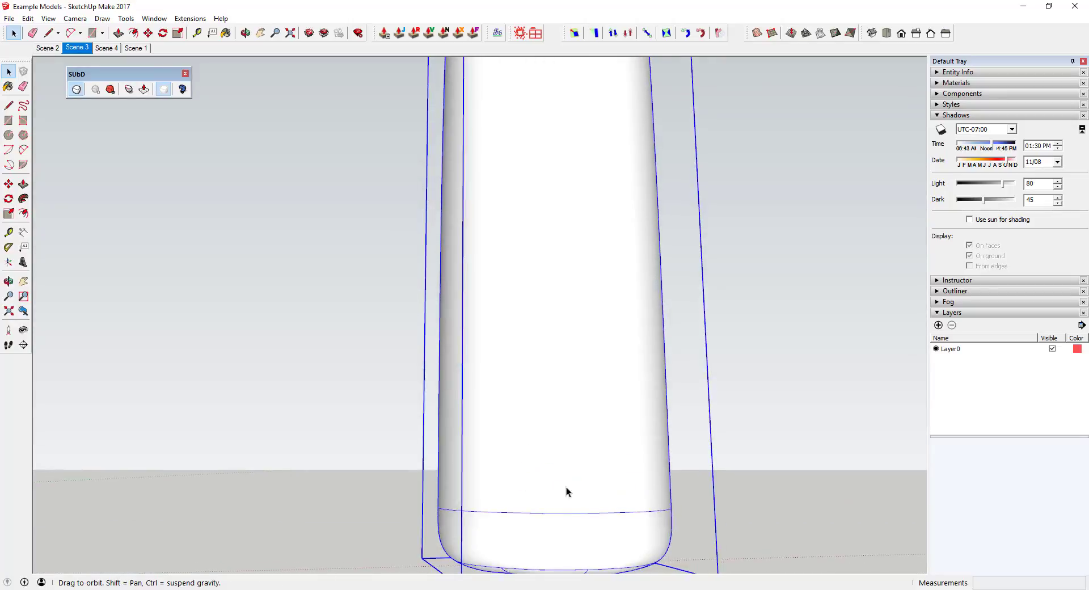
{"action": "scroll", "coordinate": [547, 480], "scroll_direction": "down", "scroll_amount": 6}
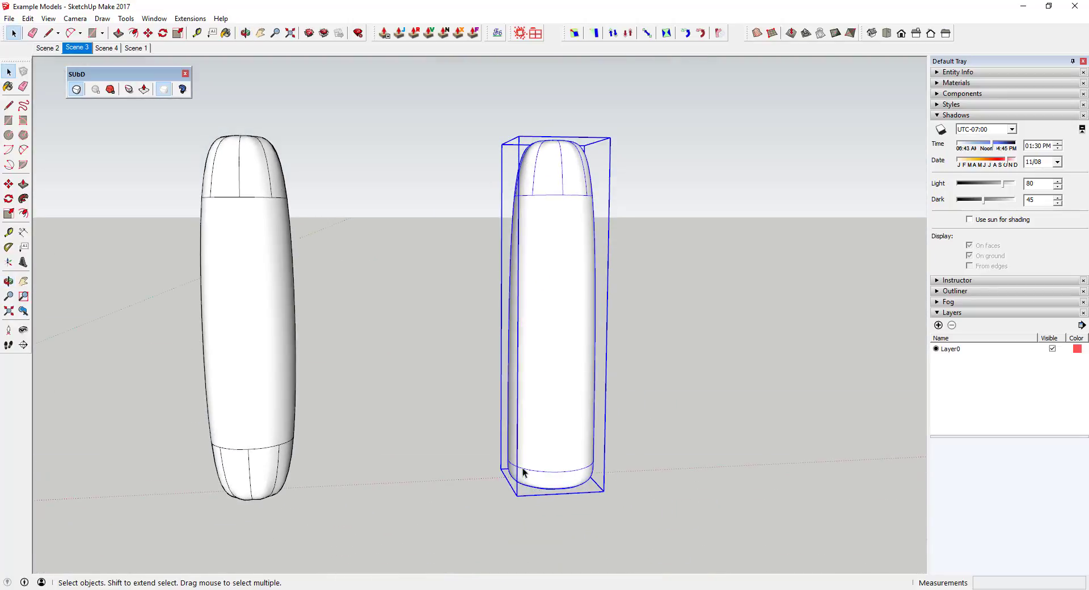
{"action": "scroll", "coordinate": [551, 486], "scroll_direction": "up", "scroll_amount": 2}
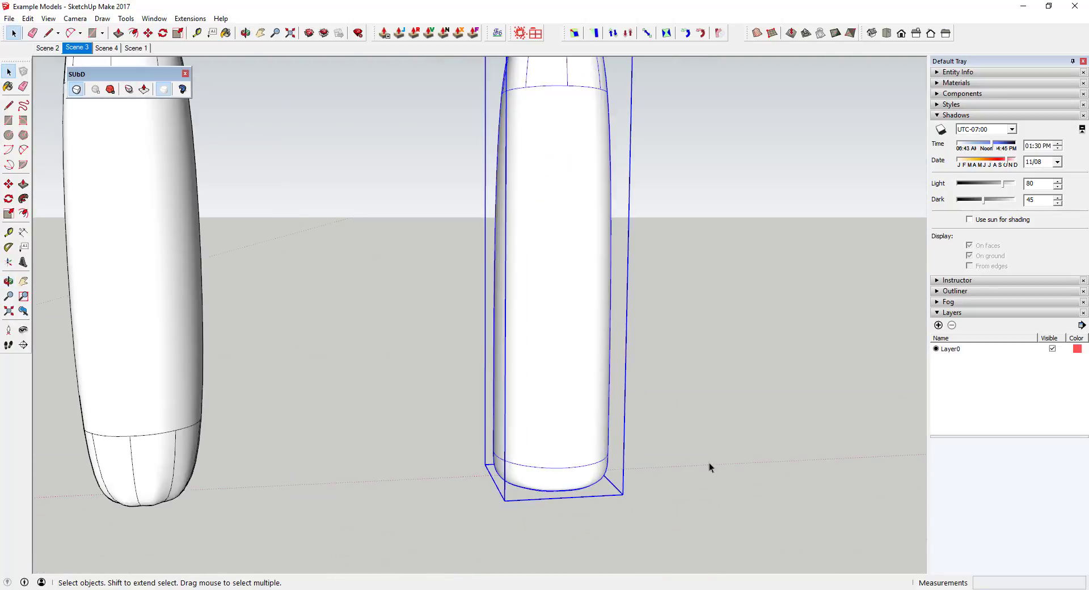
Step: Switch to Scene 4 and turn on subdivision for the left cube
{"action": "key", "text": "Page_Down"}
{"action": "left_click", "coordinate": [446, 259]}
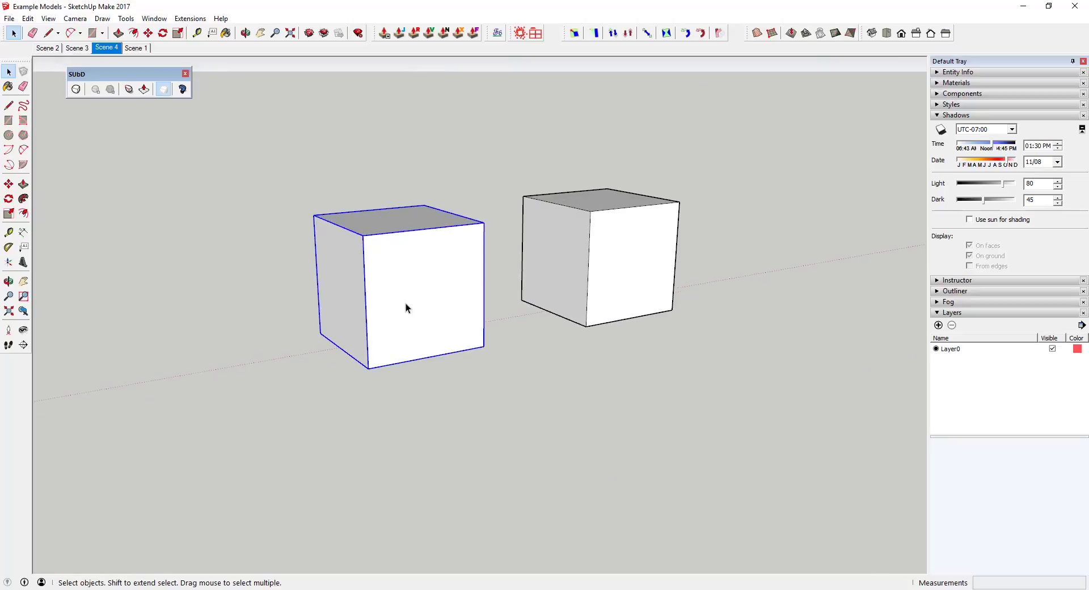
{"action": "middle_click_drag", "start_coordinate": [427, 291], "coordinate": [417, 244]}
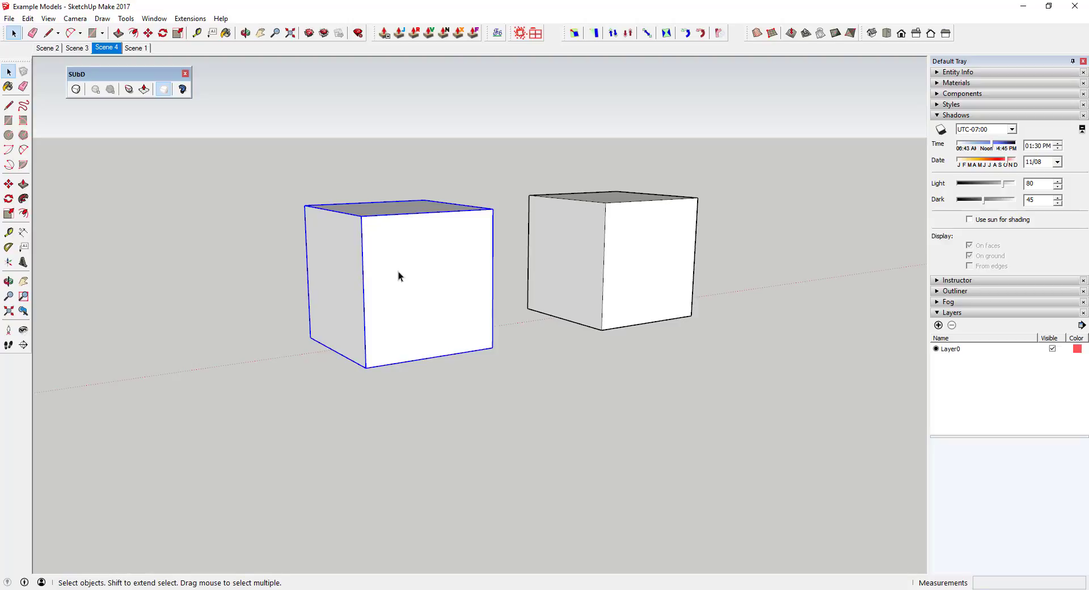
{"action": "scroll", "coordinate": [400, 278], "scroll_direction": "up", "scroll_amount": 1}
{"action": "middle_click_drag", "start_coordinate": [401, 280], "coordinate": [404, 262]}
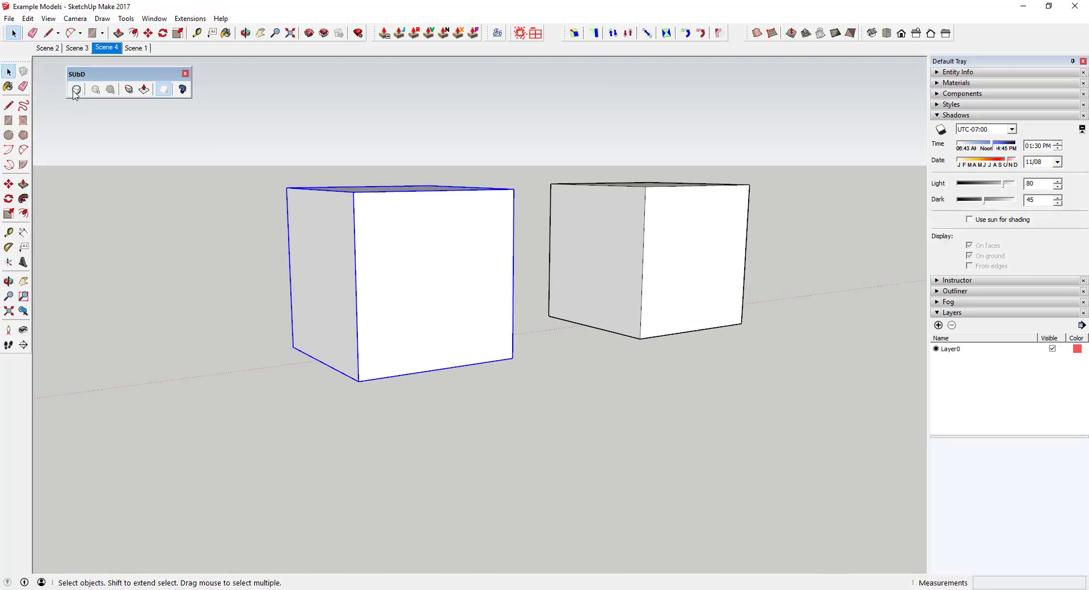
{"action": "left_click", "coordinate": [76, 90]}
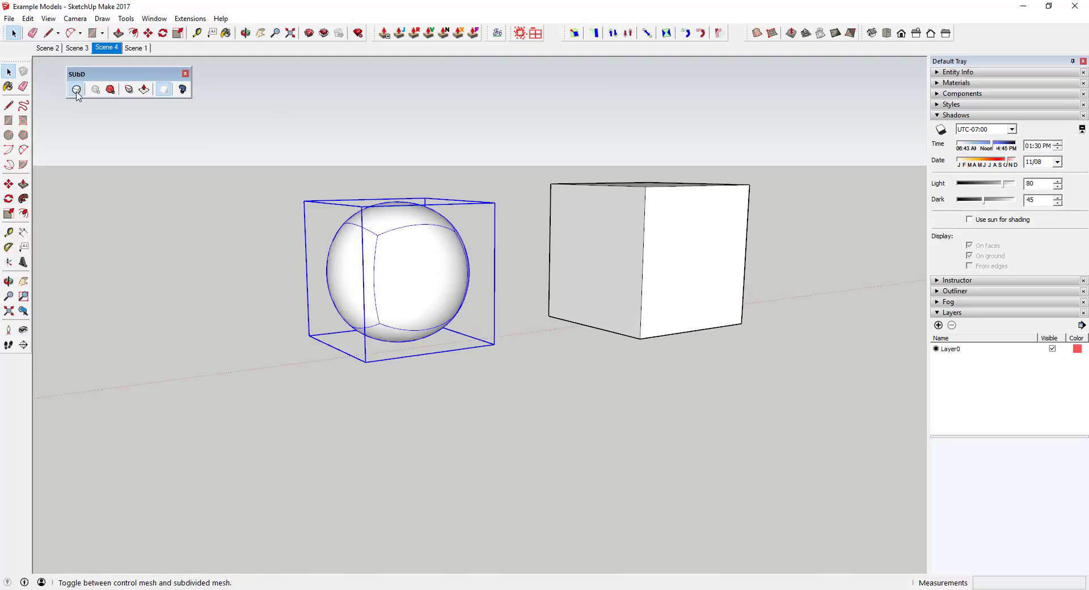
Step: Decrease the left cube's number of subdivisions to view the coarser mesh, and increase it again
{"action": "left_click", "coordinate": [110, 90]}
{"action": "left_click", "coordinate": [111, 91]}
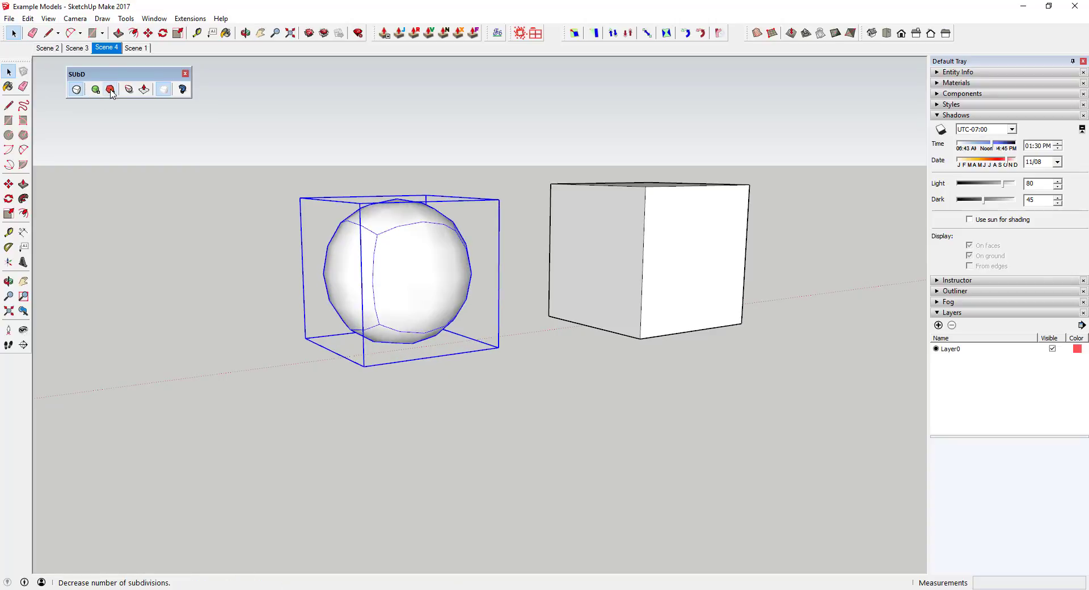
{"action": "mouse_move", "coordinate": [437, 295]}
{"action": "middle_mouse_down"}
{"action": "mouse_move", "coordinate": [521, 315]}
{"action": "mouse_move", "coordinate": [397, 268]}
{"action": "middle_mouse_up"}
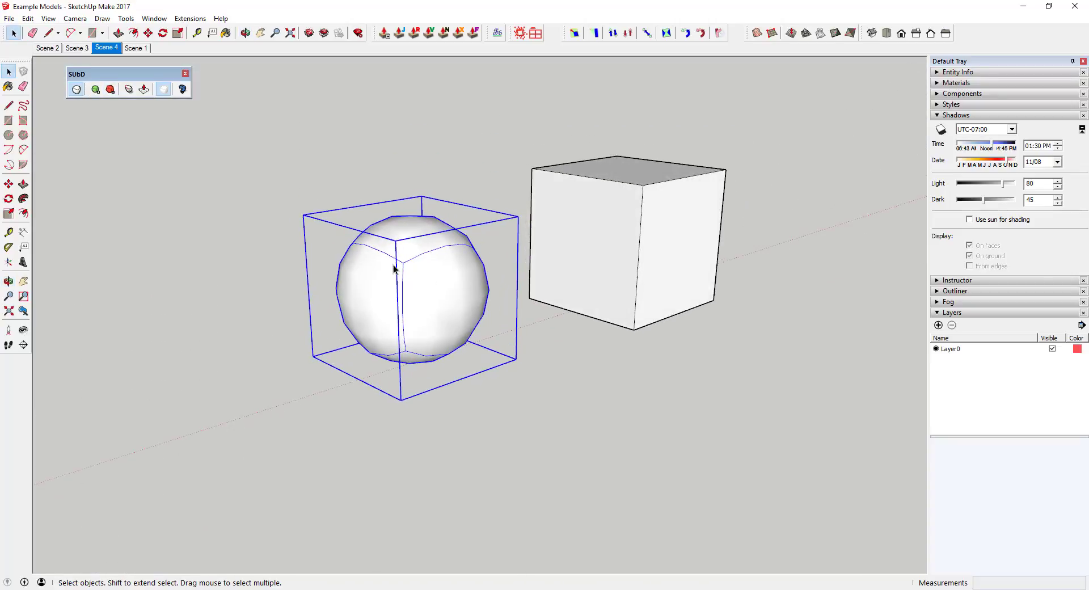
{"action": "scroll", "coordinate": [444, 315], "scroll_direction": "up", "scroll_amount": 2}
{"action": "middle_click_drag", "start_coordinate": [445, 312], "coordinate": [420, 295]}
{"action": "left_click", "coordinate": [96, 89]}
{"action": "left_click", "coordinate": [95, 90]}
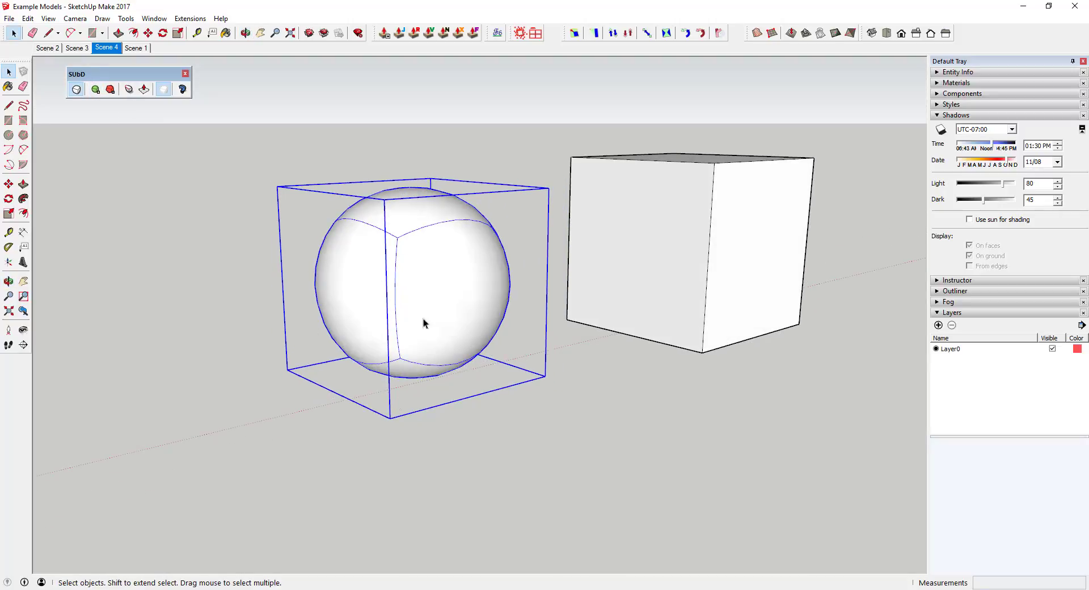
Step: Open the right cube group for editing
{"action": "left_click", "coordinate": [615, 252]}
{"action": "scroll", "coordinate": [696, 226], "scroll_direction": "down", "scroll_amount": 2}
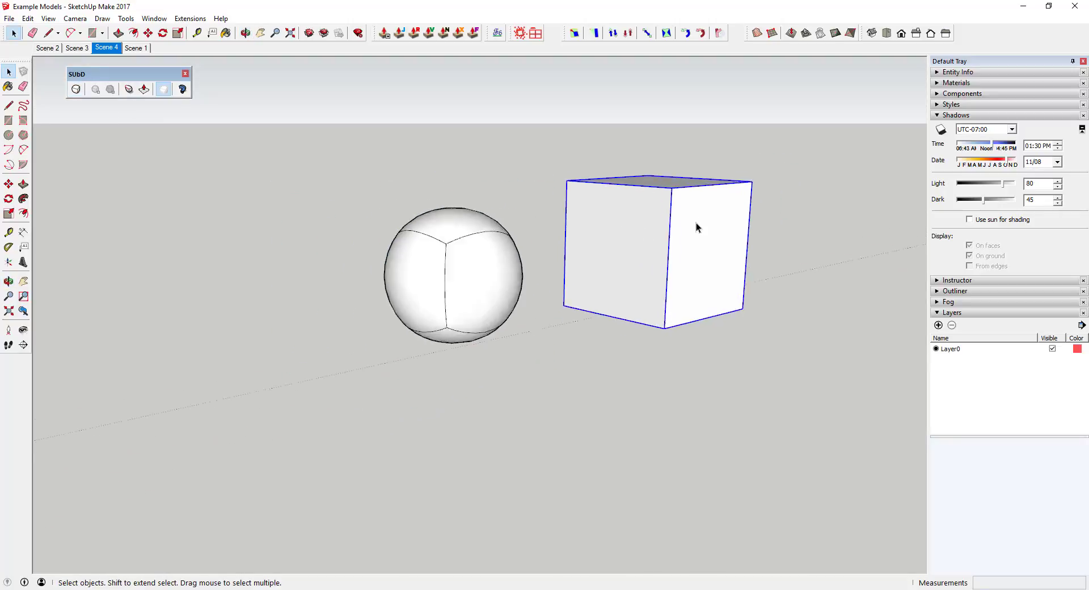
{"action": "scroll", "coordinate": [697, 227], "scroll_direction": "up", "scroll_amount": 5}
{"action": "double_click", "coordinate": [684, 258]}
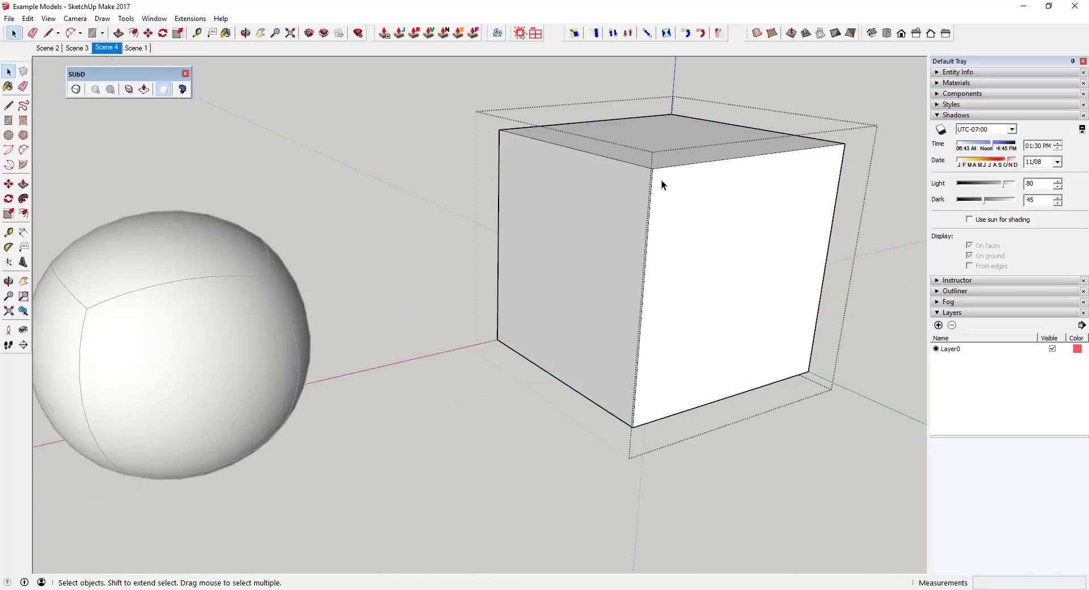
Step: Crease the right cube's upper front edge and both of its end vertices with the Crease tool at a sharpness of 1.00
{"action": "left_click", "coordinate": [128, 89]}
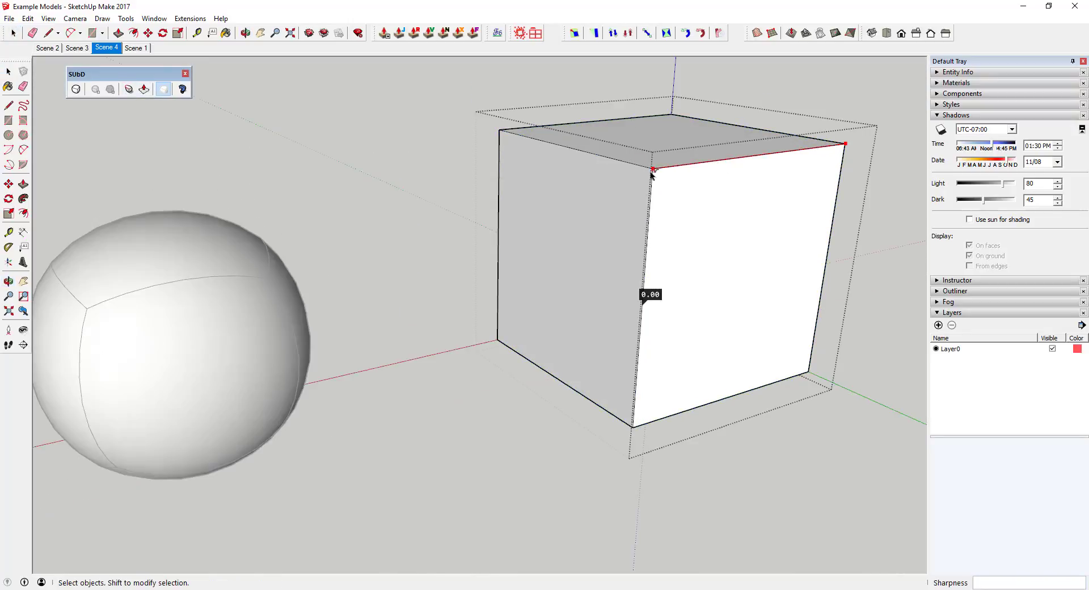
{"action": "key", "text": "space"}
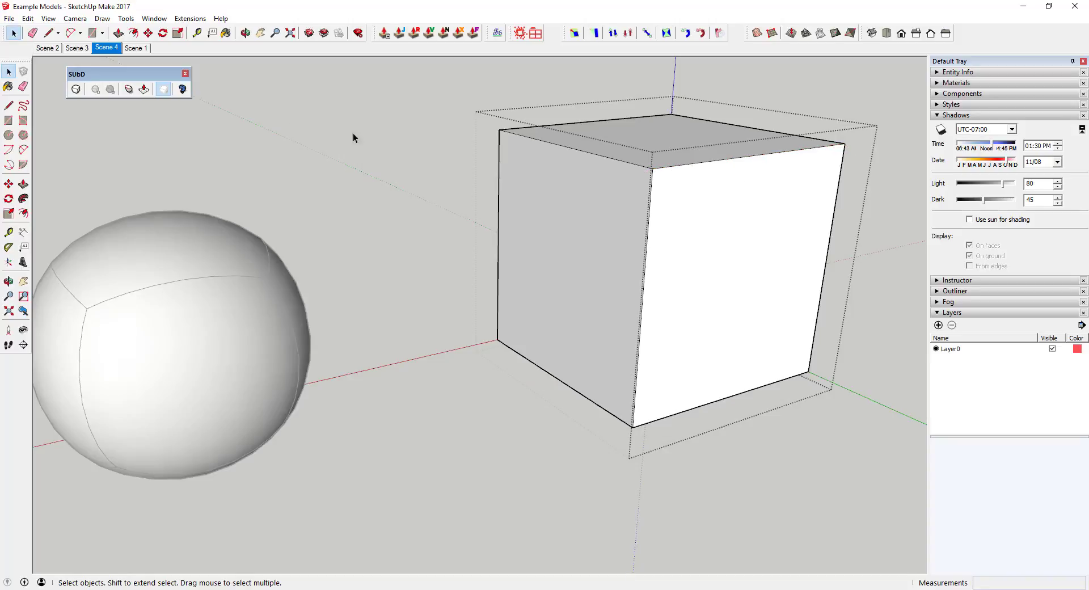
{"action": "left_click", "coordinate": [129, 89]}
{"action": "left_click", "coordinate": [653, 168]}
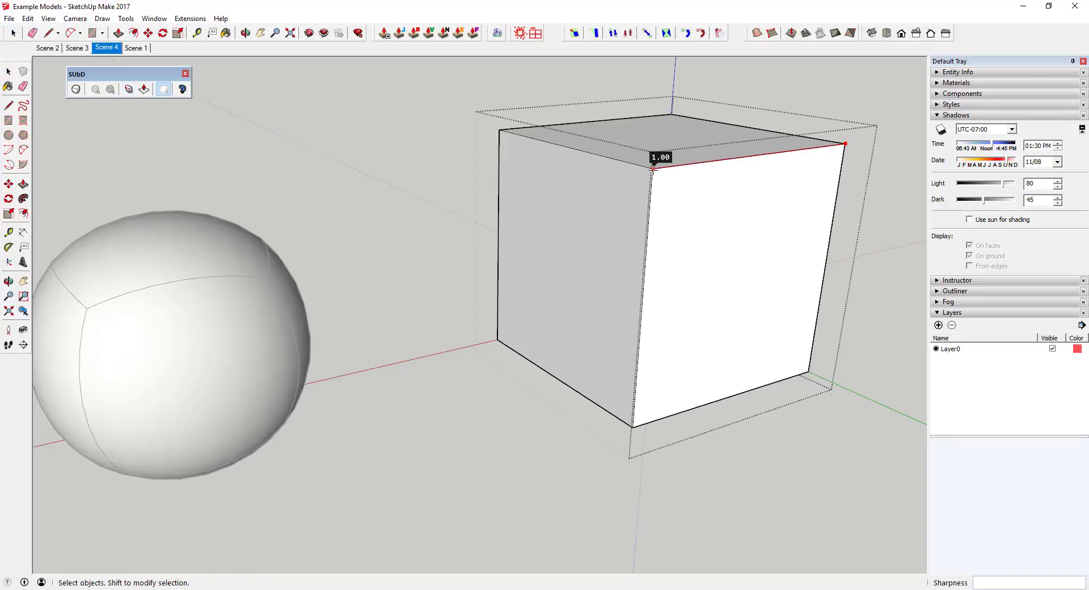
{"action": "left_click", "coordinate": [844, 145]}
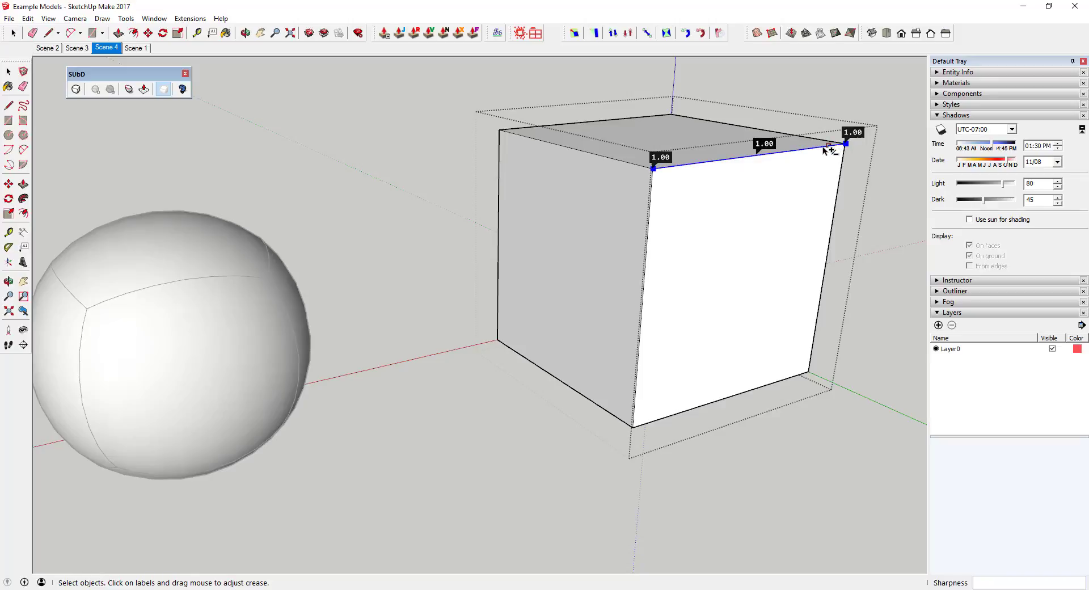
{"action": "left_click_drag", "start_coordinate": [764, 144], "coordinate": [776, 41]}
{"action": "left_click", "coordinate": [773, 35]}
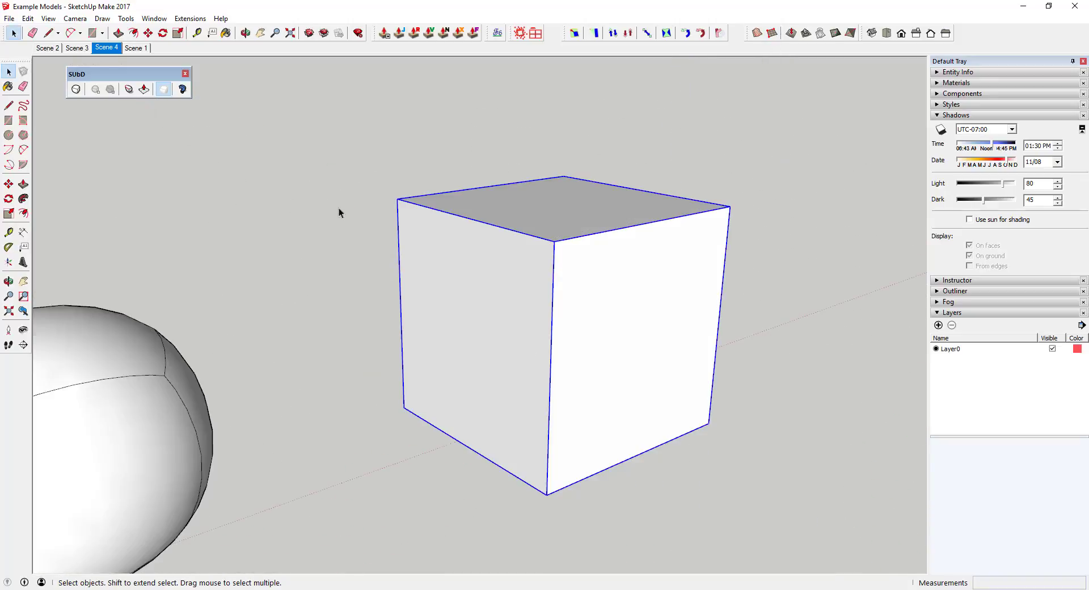
Step: Turn on subdivision for the right cube and inspect the smoothed shape around its creased edge from several sides
{"action": "left_click", "coordinate": [75, 89]}
{"action": "middle_click_drag", "start_coordinate": [519, 301], "coordinate": [591, 253]}
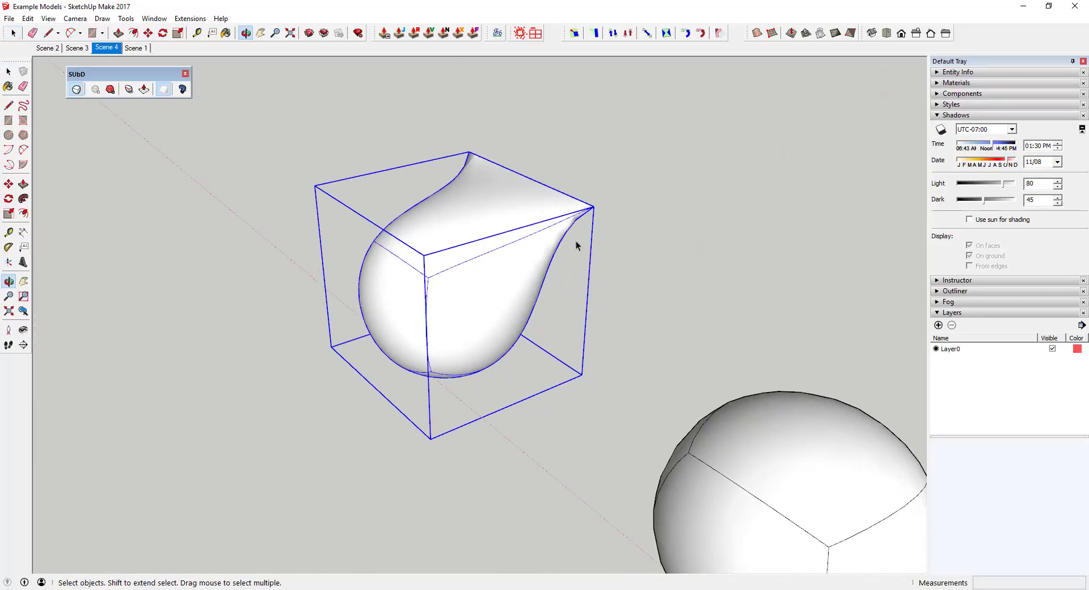
{"action": "scroll", "coordinate": [452, 142], "scroll_direction": "up", "scroll_amount": 5}
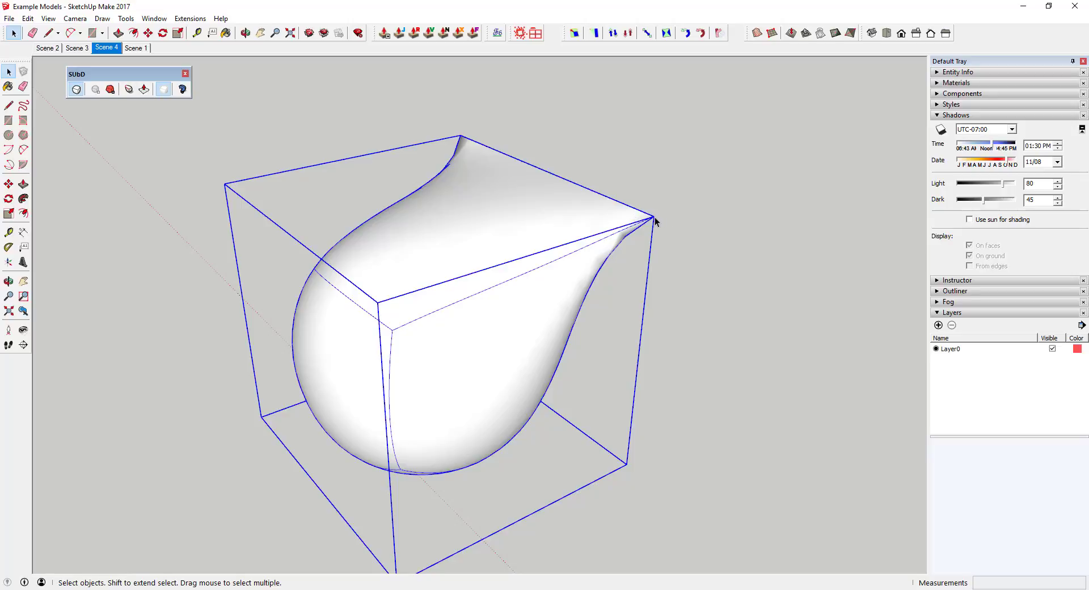
{"action": "middle_click_drag", "start_coordinate": [454, 418], "coordinate": [469, 338]}
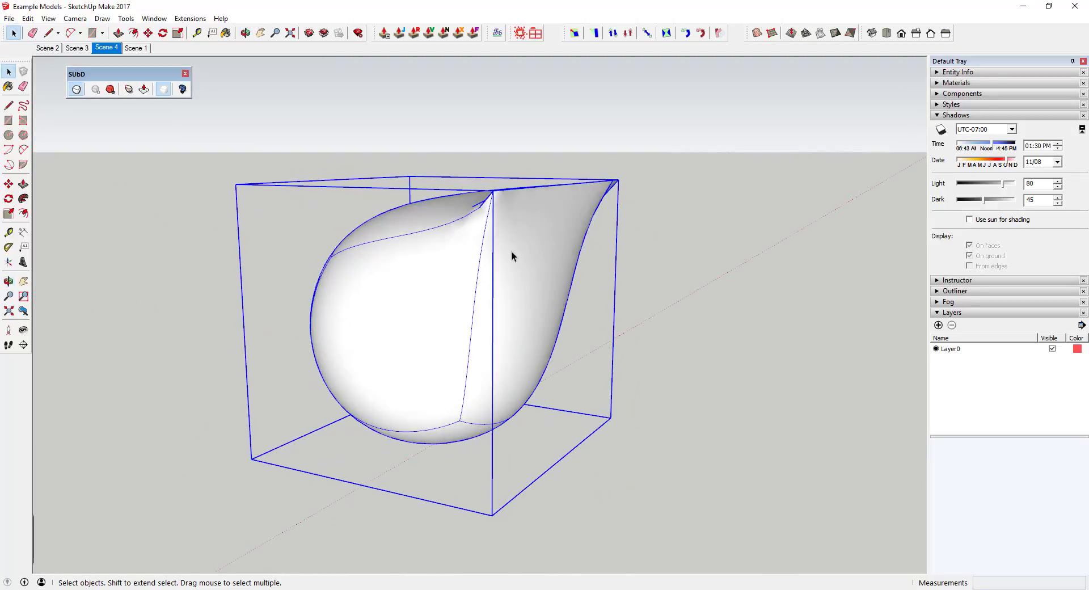
{"action": "scroll", "coordinate": [497, 284], "scroll_direction": "down", "scroll_amount": 3}
{"action": "scroll", "coordinate": [482, 284], "scroll_direction": "up", "scroll_amount": 2}
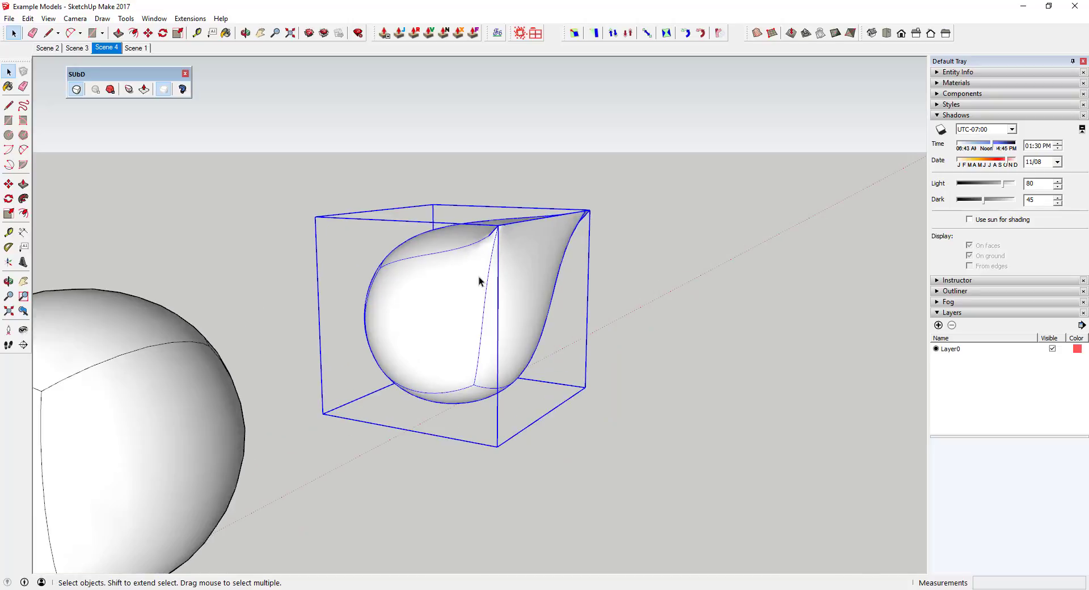
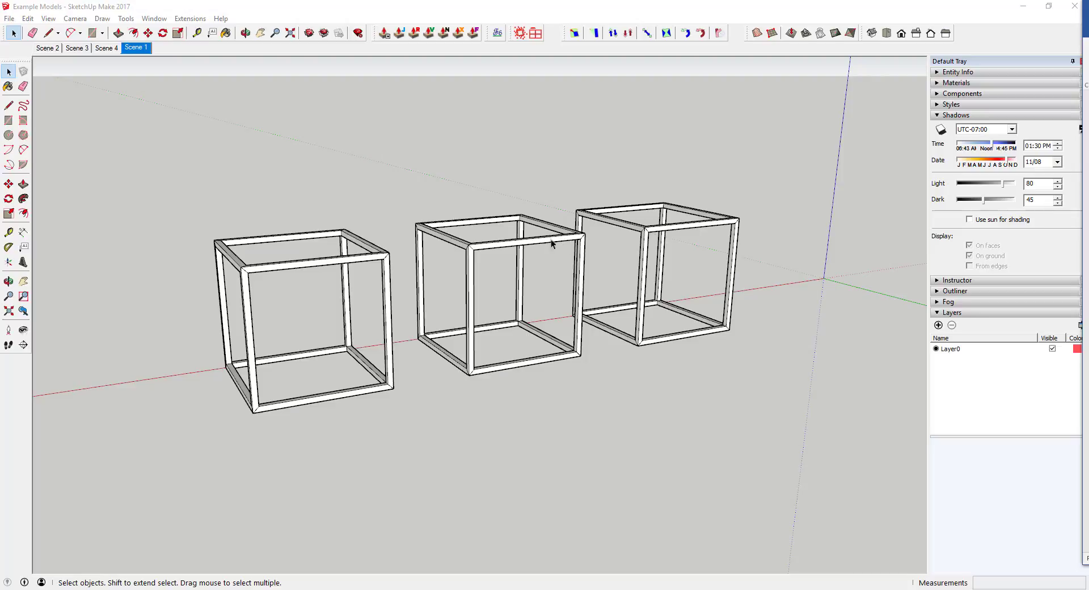
Step: Turn on subdivision for the middle cube frame in Scene 1 and inspect its rounded openings and corners
{"action": "left_click", "coordinate": [497, 247]}
{"action": "middle_click_drag", "start_coordinate": [502, 247], "coordinate": [533, 263]}
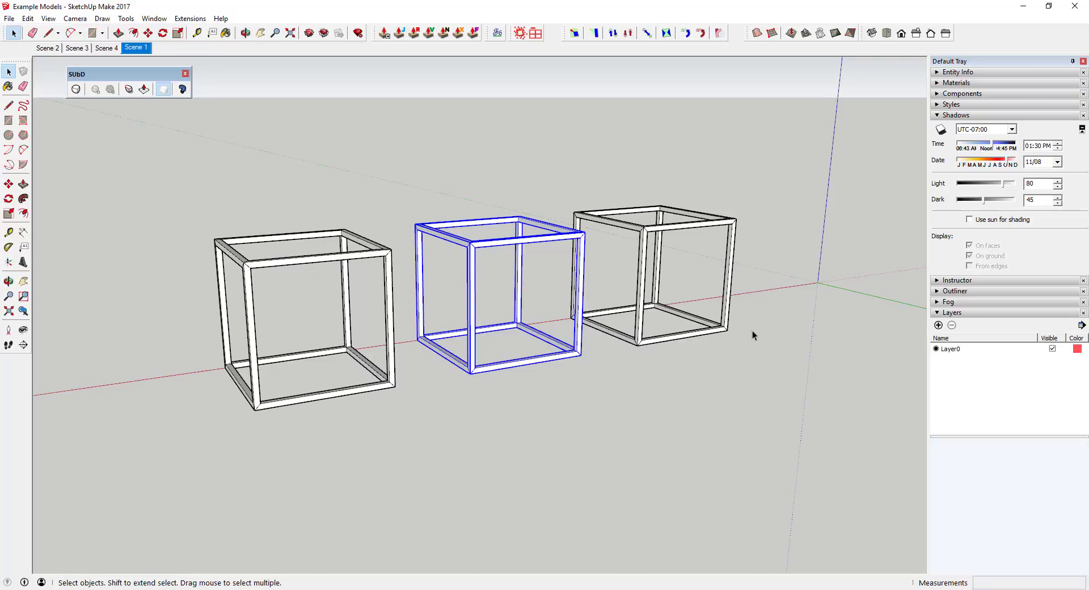
{"action": "scroll", "coordinate": [537, 294], "scroll_direction": "up", "scroll_amount": 3}
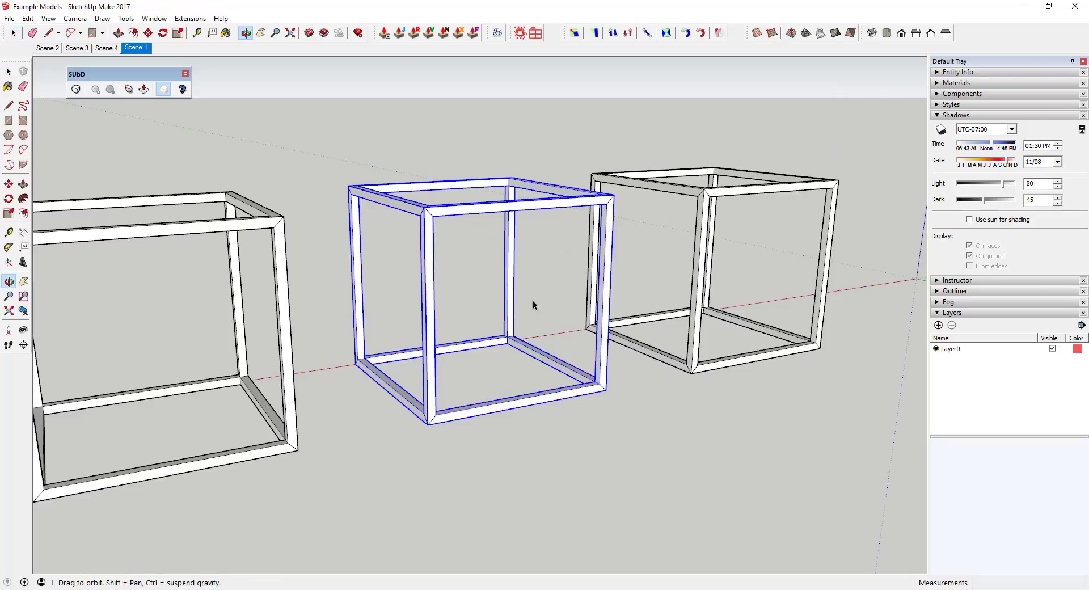
{"action": "middle_click_drag", "start_coordinate": [533, 300], "coordinate": [537, 299]}
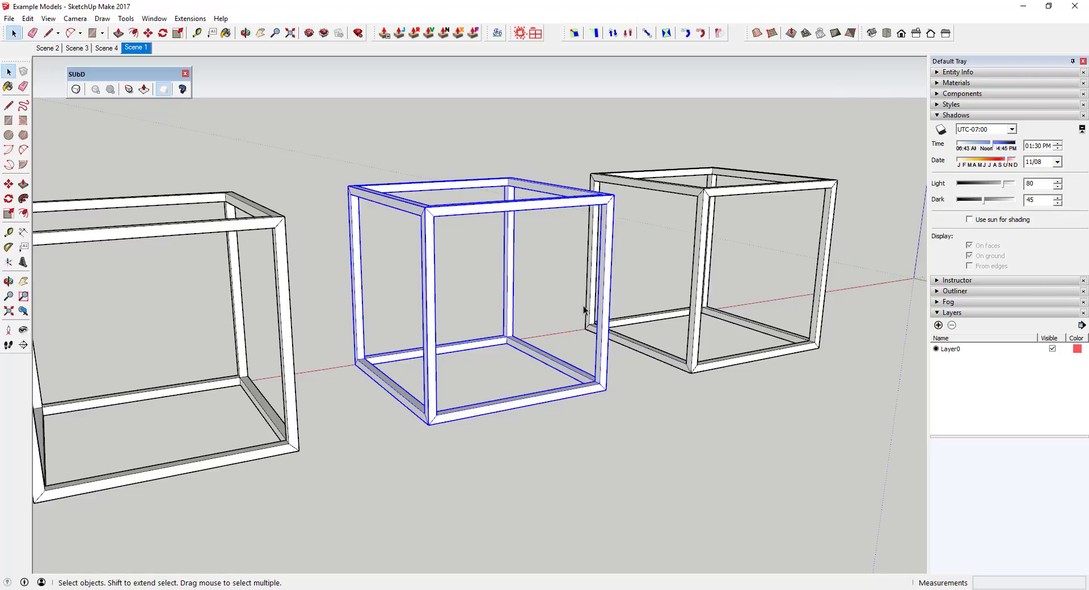
{"action": "key", "text": "o"}
{"action": "key", "text": "space"}
{"action": "middle_click_drag", "start_coordinate": [594, 316], "coordinate": [432, 218]}
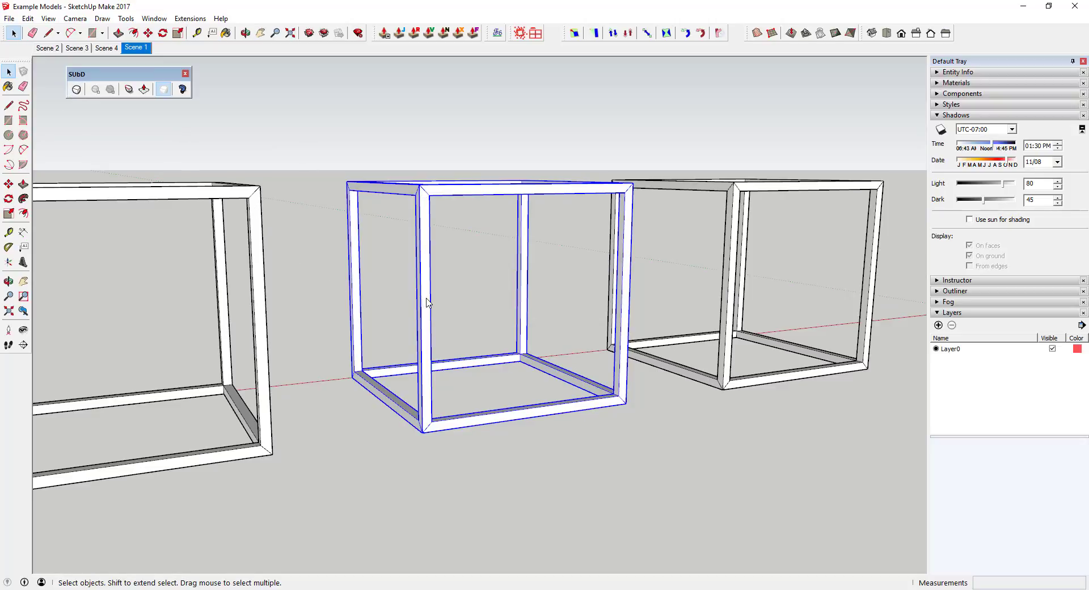
{"action": "key", "text": "ctrl+shift+s"}
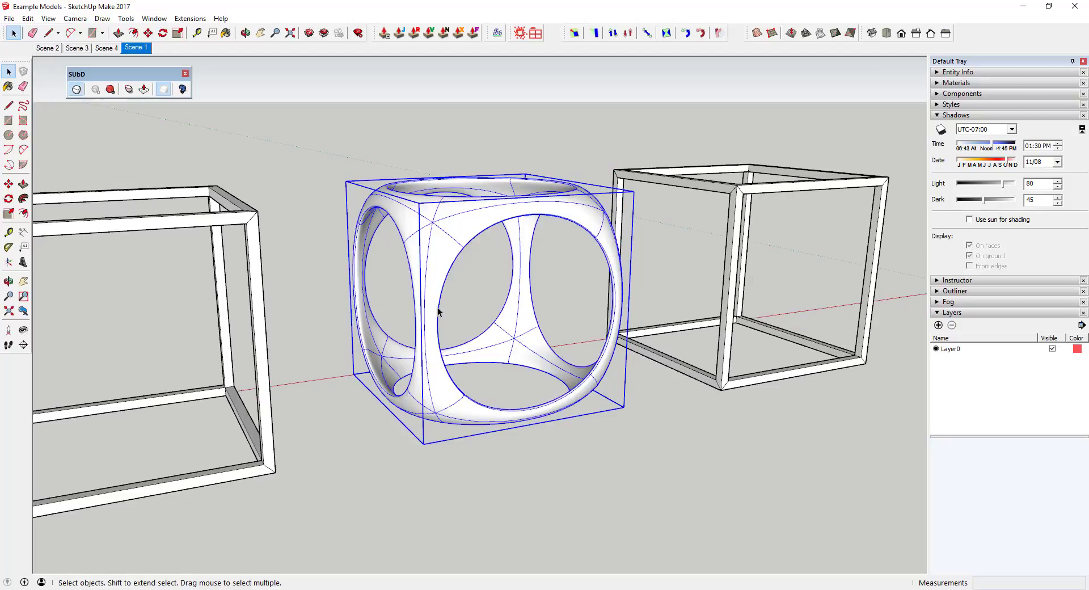
{"action": "middle_click_drag", "start_coordinate": [438, 311], "coordinate": [457, 329]}
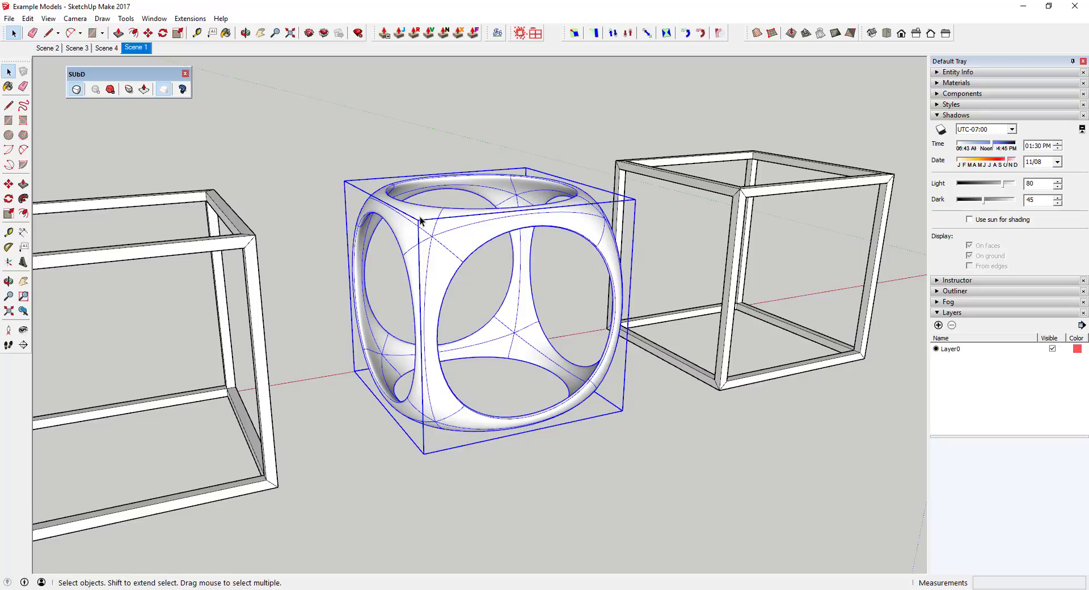
{"action": "middle_click_drag", "start_coordinate": [488, 421], "coordinate": [421, 331]}
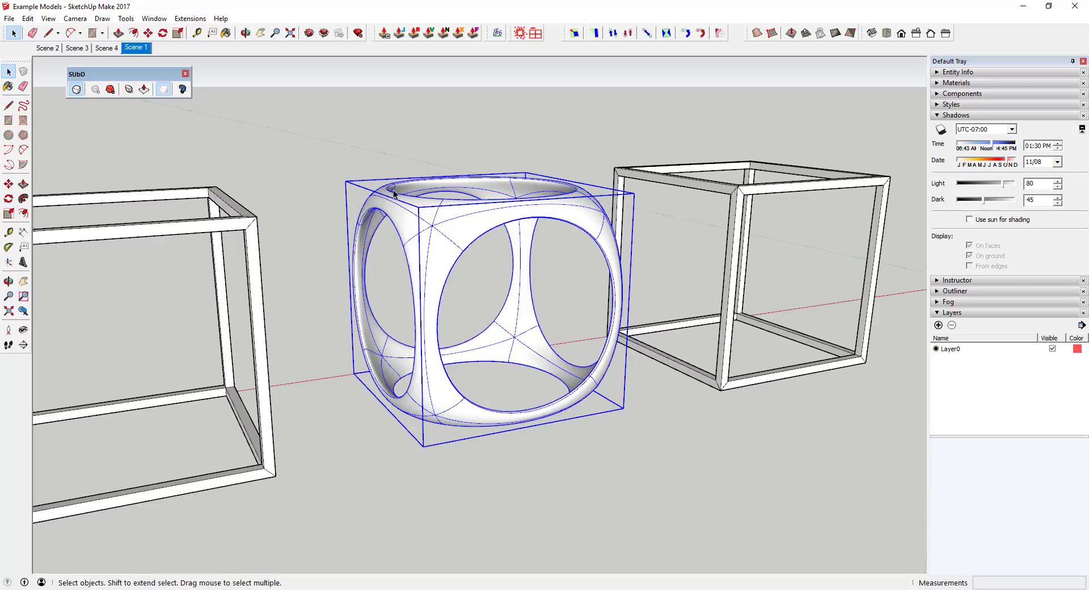
{"action": "scroll", "coordinate": [414, 345], "scroll_direction": "down", "scroll_amount": 3}
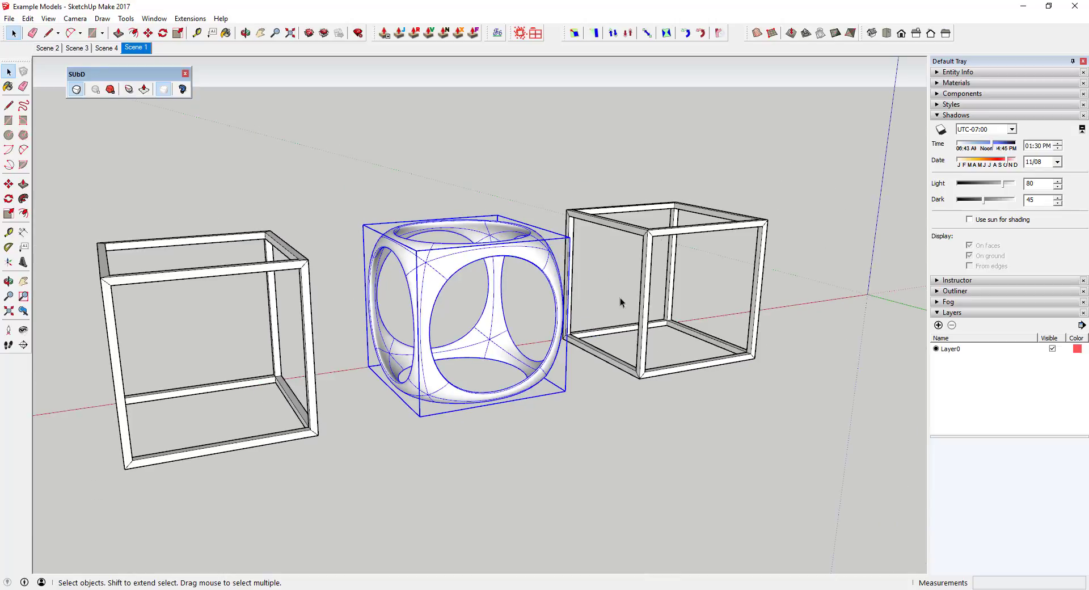
Step: Open the right cube frame and crease the edges and vertices of its four bottom bars at a sharpness of 1.00
{"action": "scroll", "coordinate": [744, 297], "scroll_direction": "up", "scroll_amount": 3}
{"action": "left_click", "coordinate": [667, 204]}
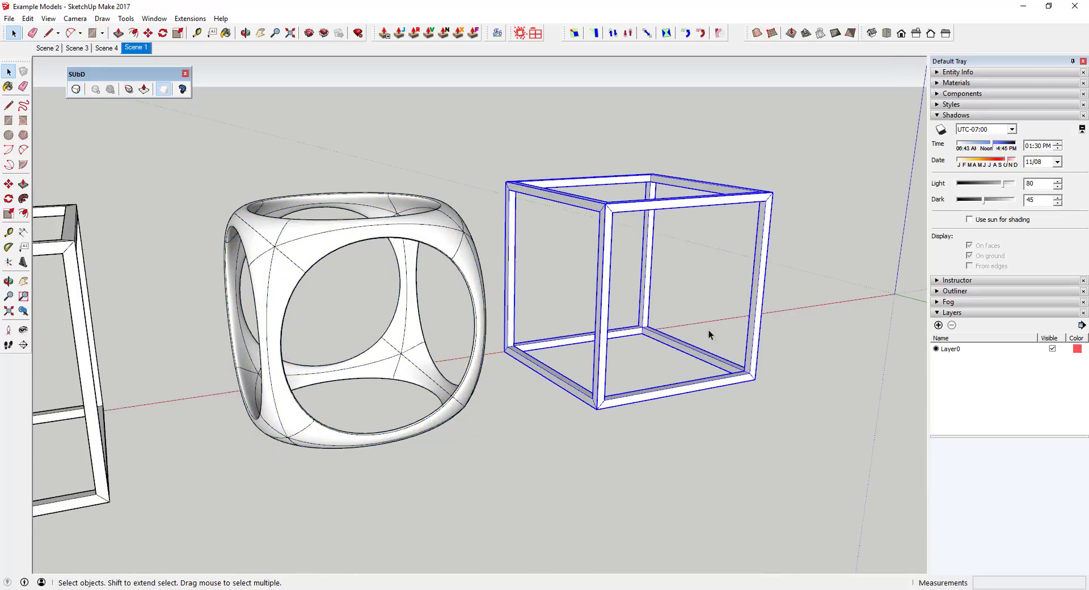
{"action": "middle_click_drag", "start_coordinate": [456, 403], "coordinate": [262, 407]}
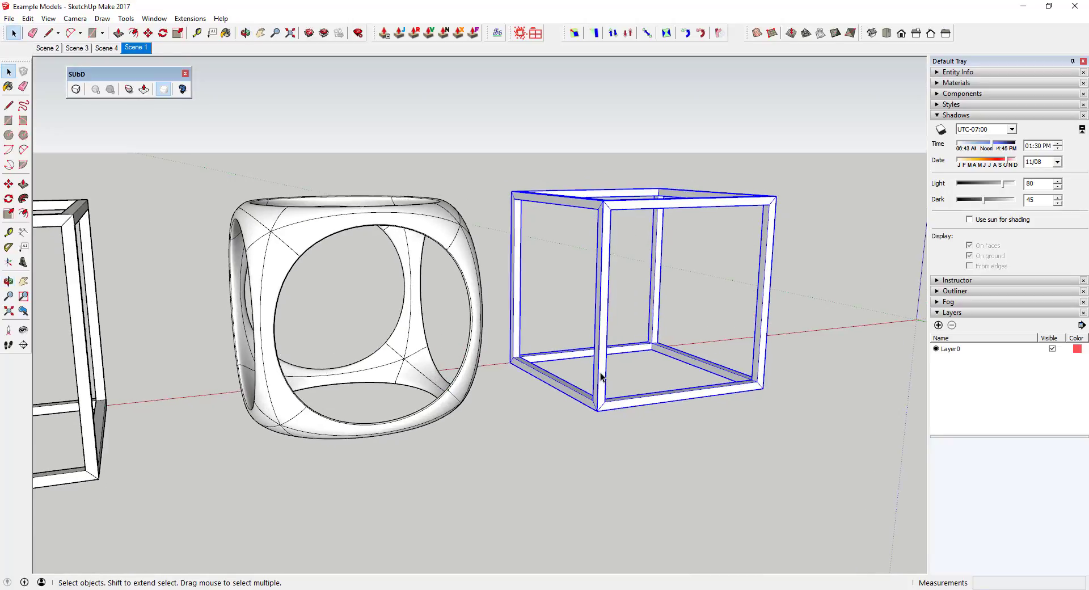
{"action": "middle_click_drag", "start_coordinate": [607, 381], "coordinate": [606, 397]}
{"action": "middle_click_drag", "start_coordinate": [542, 378], "coordinate": [498, 352]}
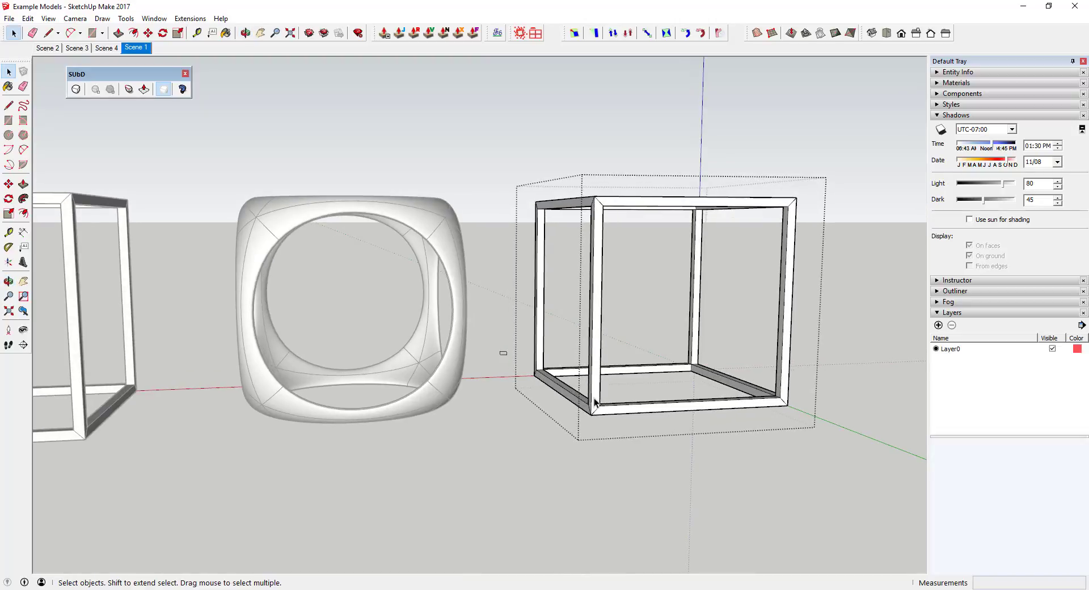
{"action": "left_click_drag", "start_coordinate": [498, 352], "coordinate": [824, 448]}
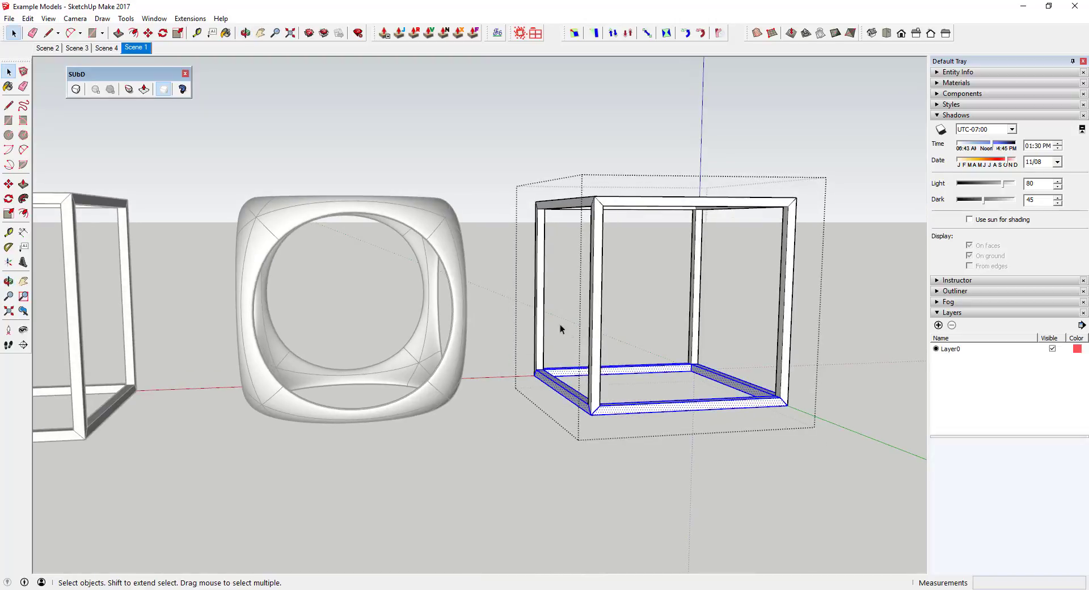
{"action": "left_click", "coordinate": [129, 89]}
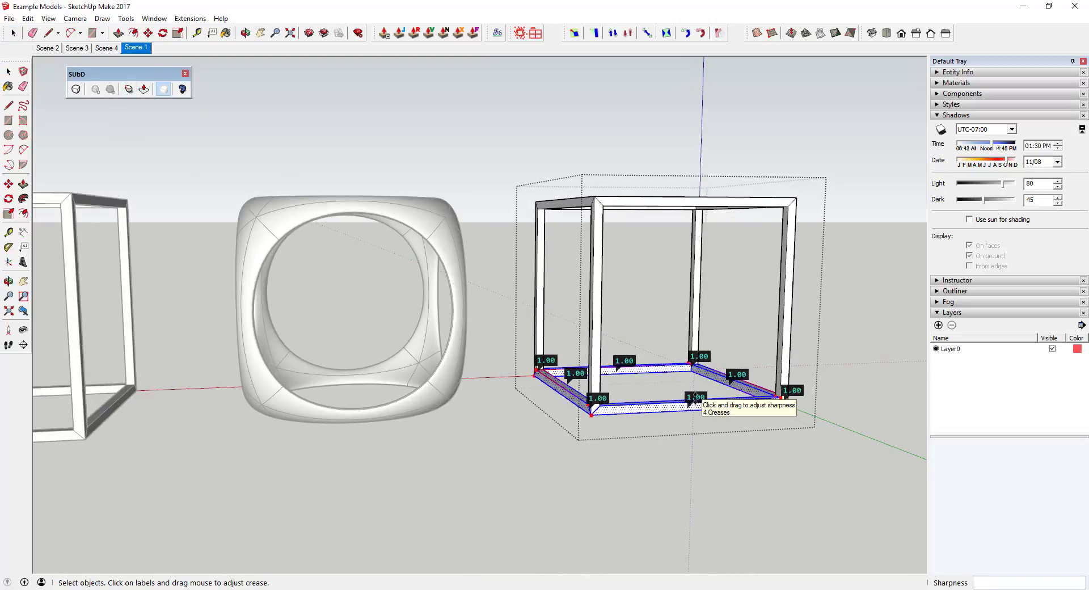
{"action": "left_click_drag", "start_coordinate": [695, 396], "coordinate": [692, 313]}
{"action": "left_click_drag", "start_coordinate": [756, 308], "coordinate": [893, 315]}
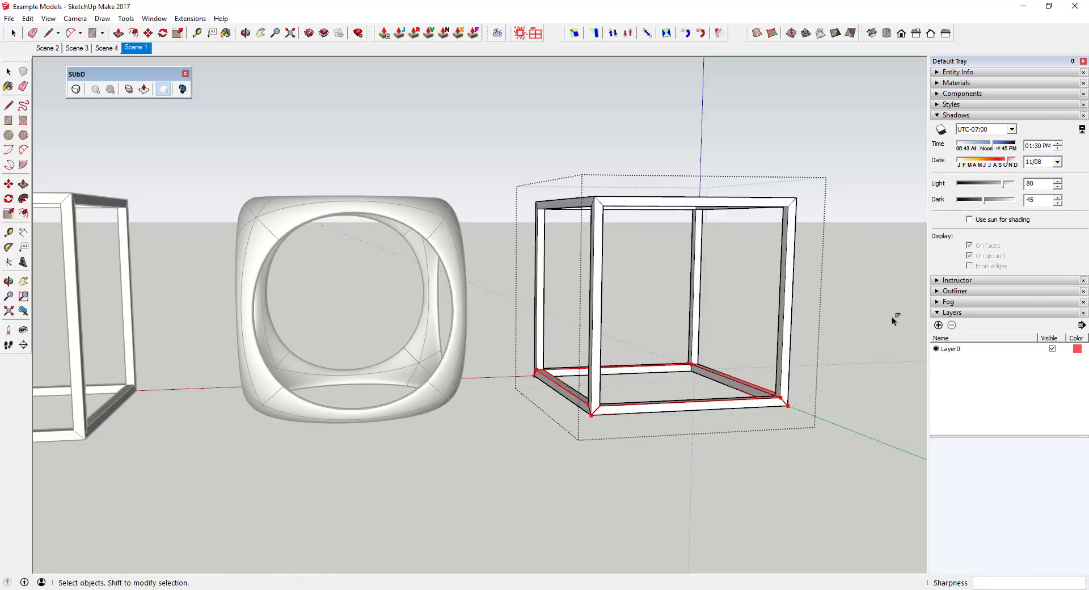
{"action": "key", "text": "space"}
Step: Close the right cube frame group and turn on its subdivision
{"action": "left_click", "coordinate": [847, 394]}
{"action": "left_click", "coordinate": [782, 367]}
{"action": "middle_click_drag", "start_coordinate": [772, 373], "coordinate": [658, 320]}
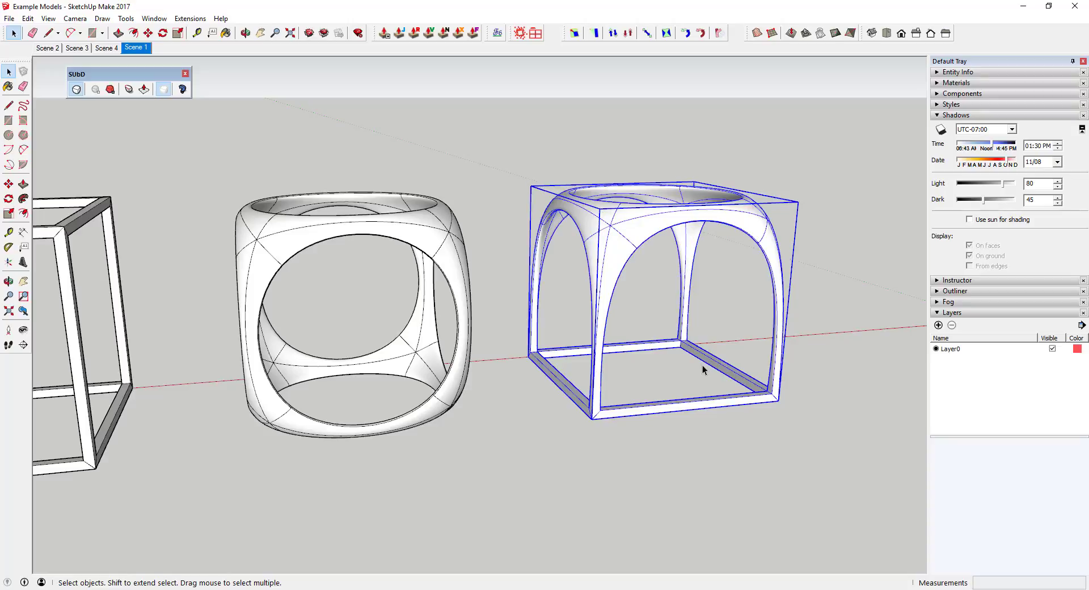
Step: Examine the arched openings of the subdivided right frame from low side views, and compare them with the middle frame
{"action": "middle_click_drag", "start_coordinate": [750, 360], "coordinate": [567, 279]}
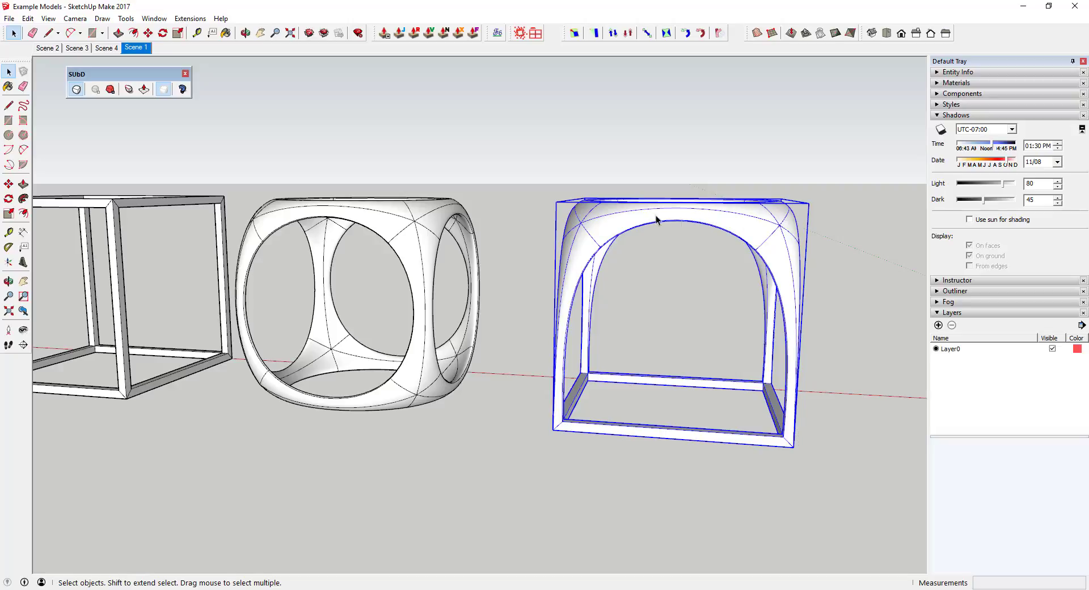
{"action": "middle_click_drag", "start_coordinate": [648, 224], "coordinate": [618, 380]}
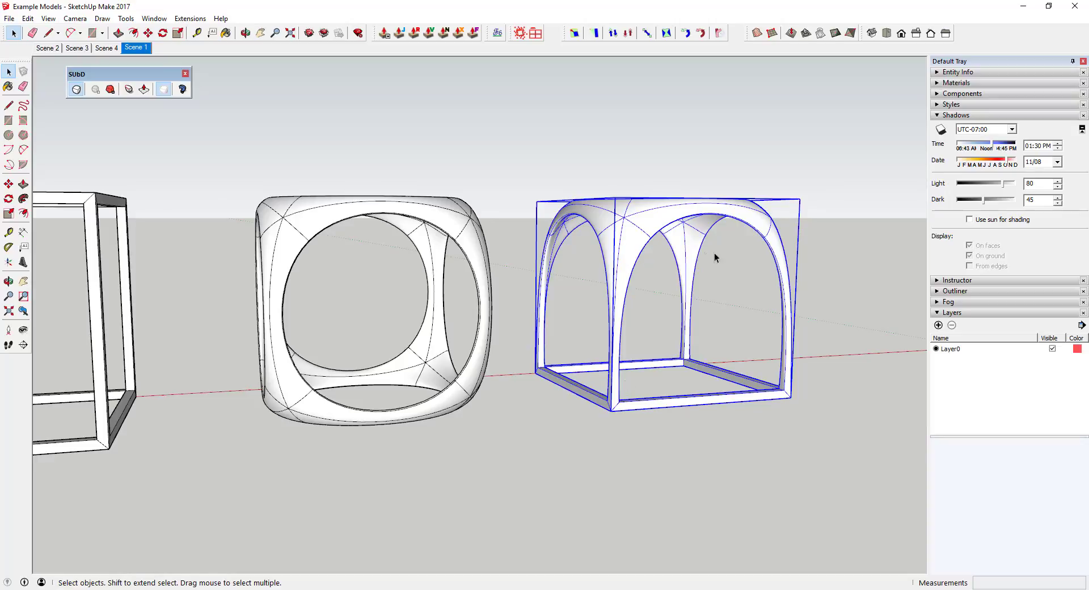
{"action": "scroll", "coordinate": [721, 255], "scroll_direction": "down", "scroll_amount": 5}
{"action": "mouse_move", "coordinate": [720, 254]}
{"action": "middle_mouse_down"}
{"action": "mouse_move", "coordinate": [676, 253]}
{"action": "mouse_move", "coordinate": [709, 253]}
{"action": "middle_mouse_up"}
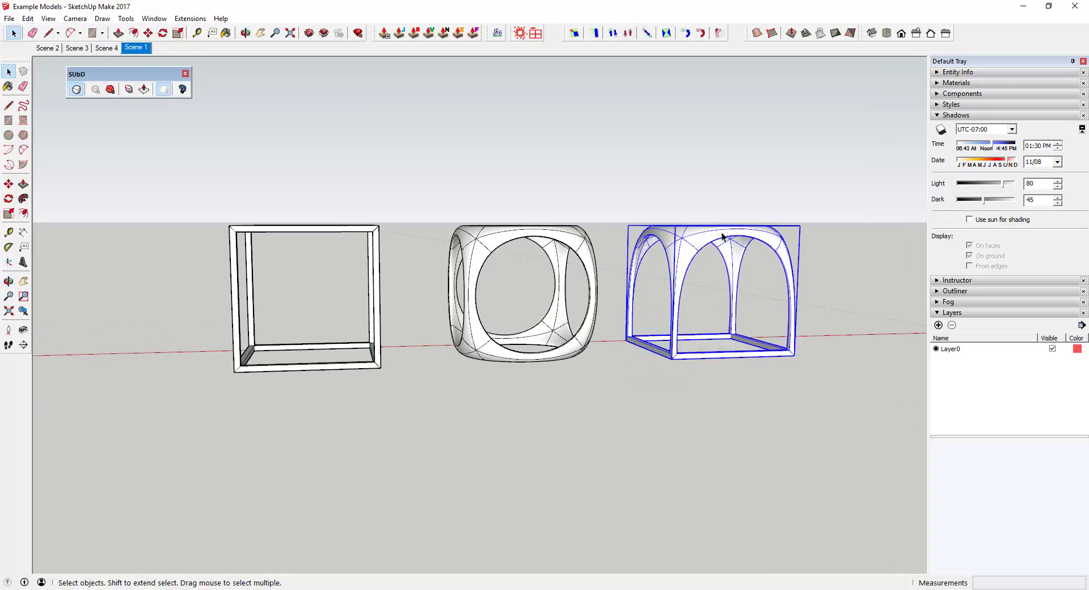
{"action": "scroll", "coordinate": [722, 253], "scroll_direction": "up", "scroll_amount": 6}
{"action": "scroll", "coordinate": [558, 270], "scroll_direction": "down", "scroll_amount": 2}
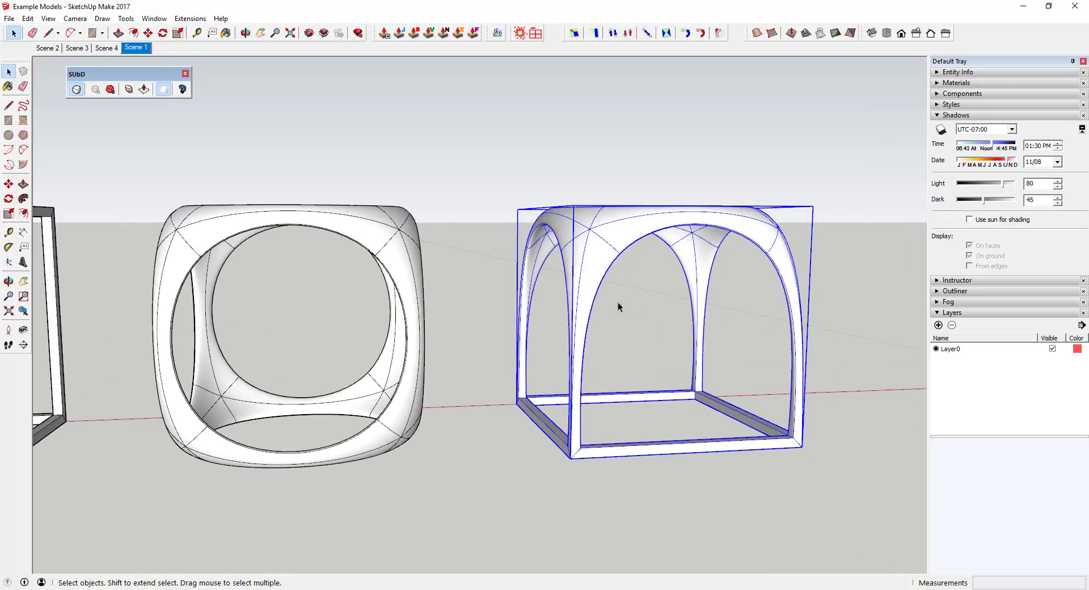
{"action": "middle_click_drag", "start_coordinate": [726, 371], "coordinate": [676, 333]}
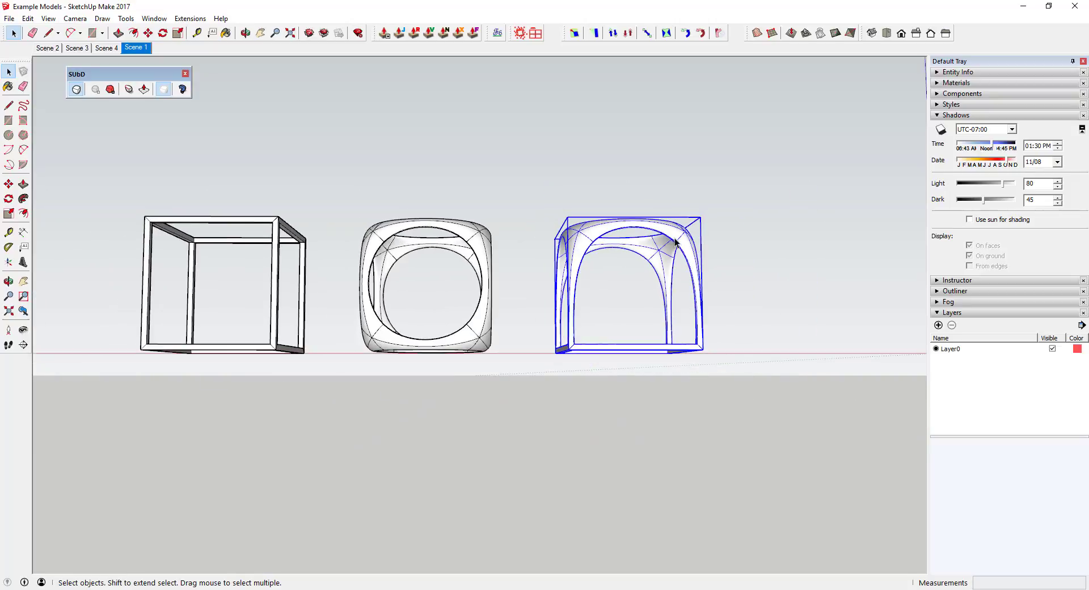
{"action": "middle_click_drag", "start_coordinate": [676, 242], "coordinate": [675, 245]}
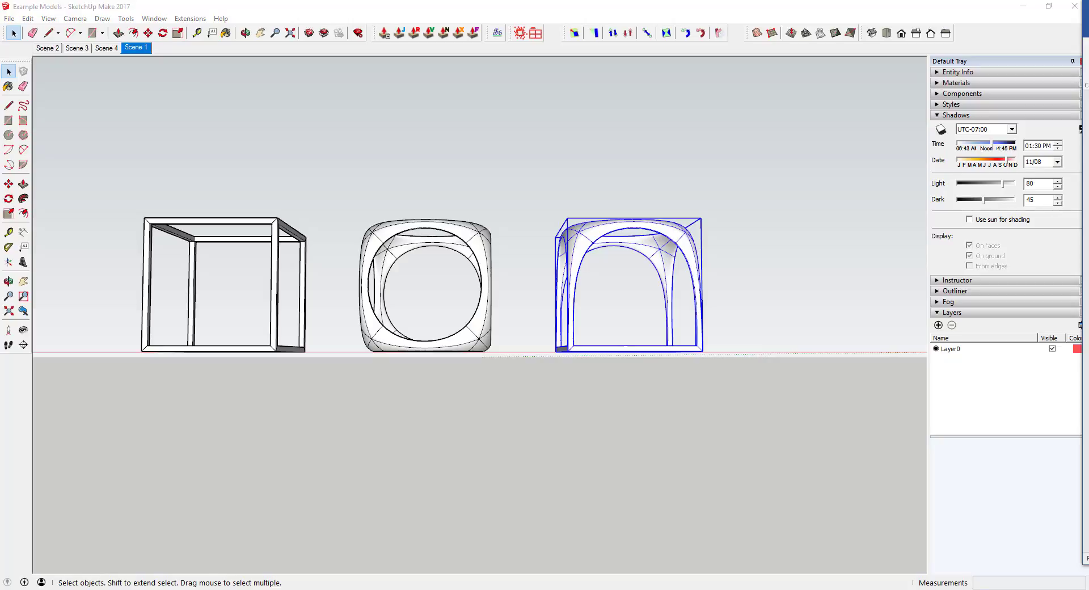
Step: Examine the right frame's rounded top and creased base from above and from its corner, alongside the other two frames
{"action": "middle_click_drag", "start_coordinate": [551, 249], "coordinate": [645, 311]}
{"action": "scroll", "coordinate": [697, 272], "scroll_direction": "up", "scroll_amount": 2}
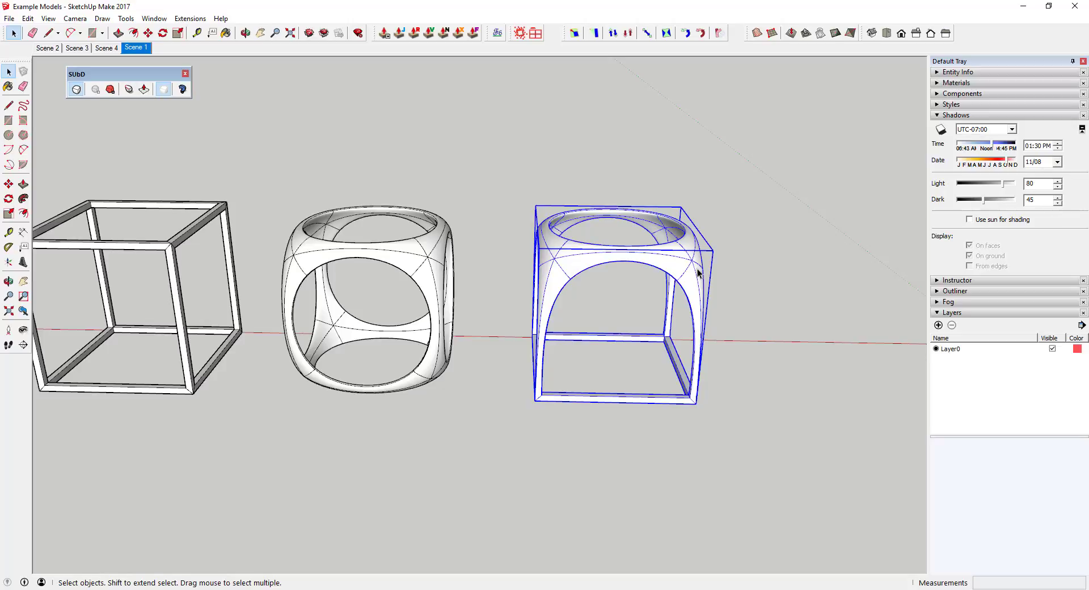
{"action": "middle_click_drag", "start_coordinate": [680, 266], "coordinate": [510, 233]}
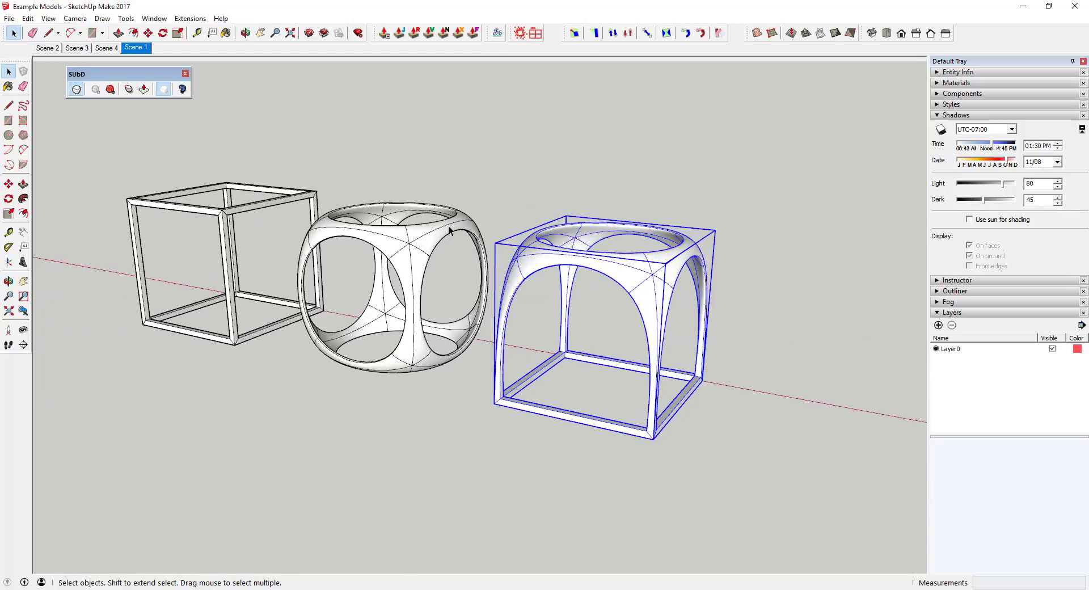
{"action": "scroll", "coordinate": [431, 244], "scroll_direction": "up", "scroll_amount": 3}
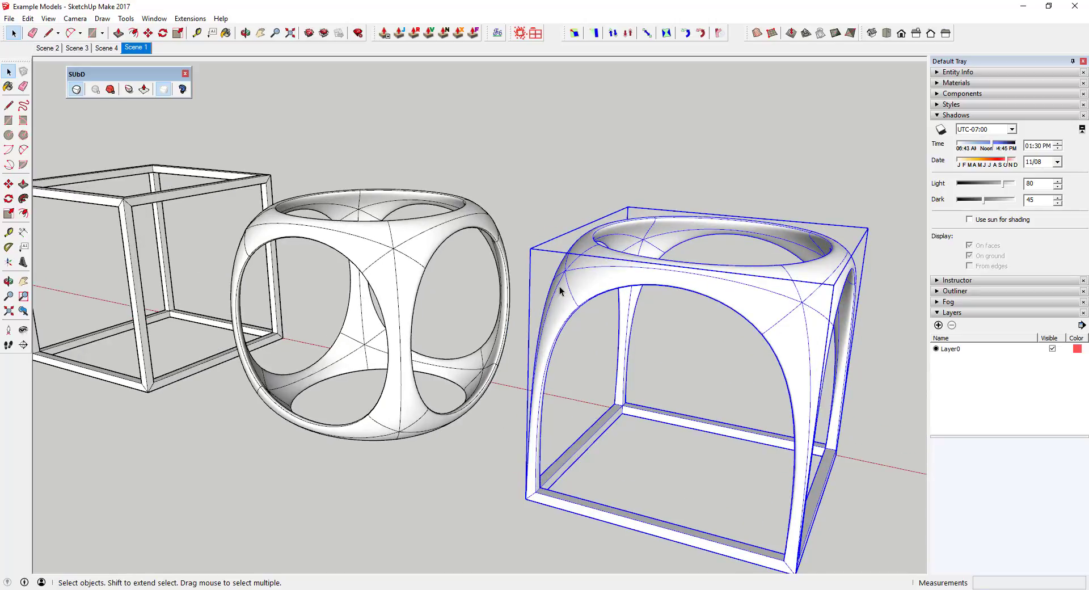
{"action": "scroll", "coordinate": [560, 291], "scroll_direction": "down", "scroll_amount": 2}
{"action": "scroll", "coordinate": [705, 300], "scroll_direction": "up", "scroll_amount": 3}
{"action": "mouse_move", "coordinate": [706, 291]}
{"action": "middle_mouse_down"}
{"action": "mouse_move", "coordinate": [745, 303]}
{"action": "mouse_move", "coordinate": [737, 287]}
{"action": "mouse_move", "coordinate": [771, 165]}
{"action": "mouse_move", "coordinate": [610, 180]}
{"action": "mouse_move", "coordinate": [591, 261]}
{"action": "mouse_move", "coordinate": [710, 272]}
{"action": "middle_mouse_up"}
{"action": "scroll", "coordinate": [709, 289], "scroll_direction": "down", "scroll_amount": 2}
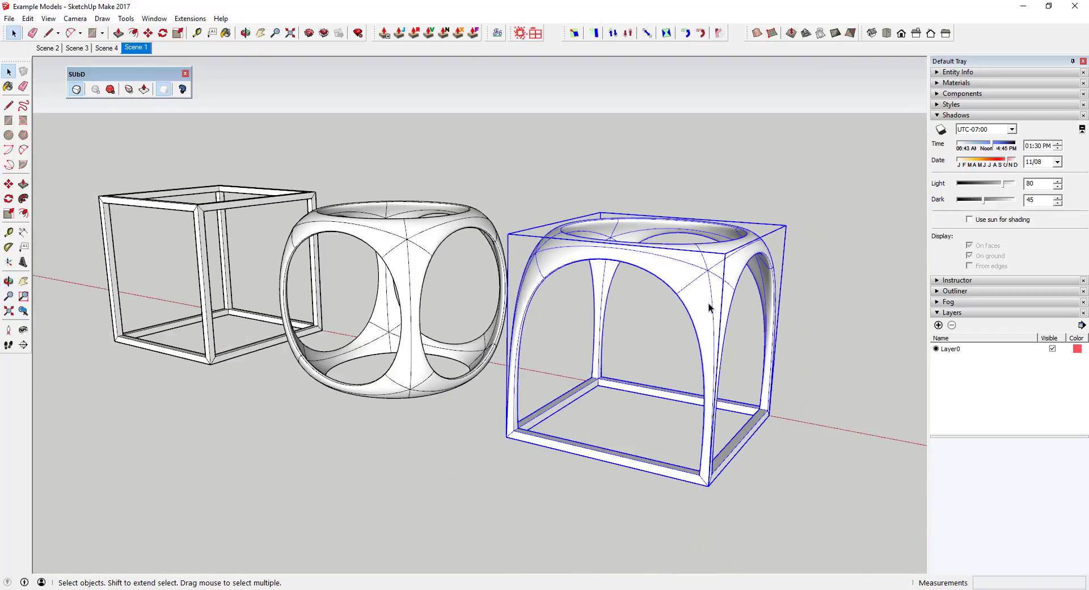
{"action": "middle_click_drag", "start_coordinate": [708, 308], "coordinate": [730, 270]}
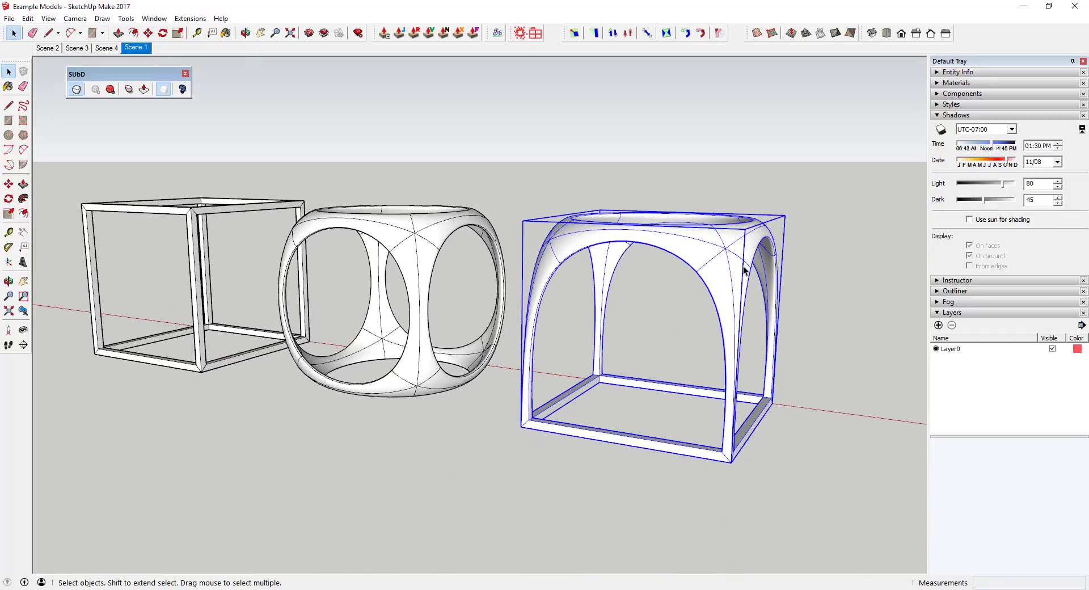